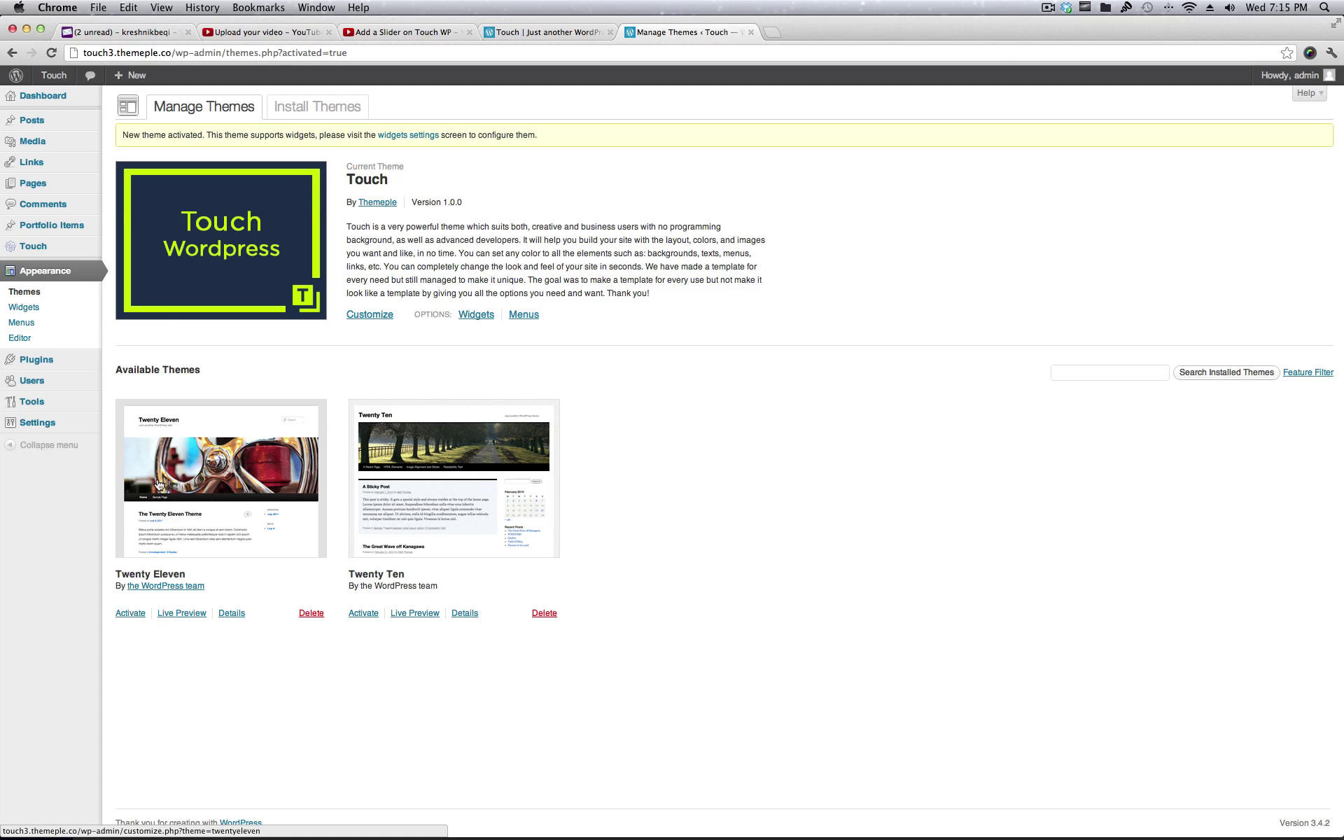
Open the Touch theme options and review the general settings, from dummy data import to the social icons
mouse_move(43, 252)
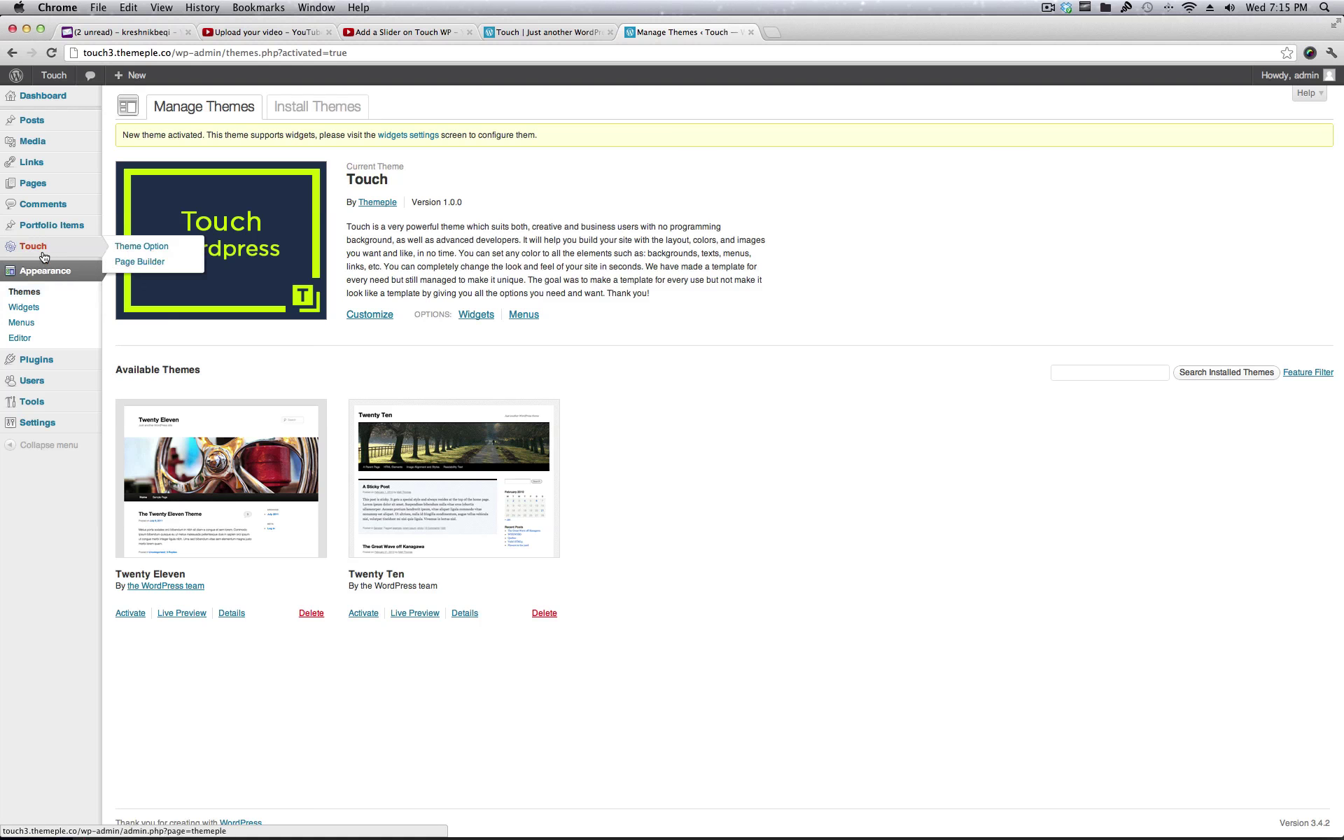
click(138, 253)
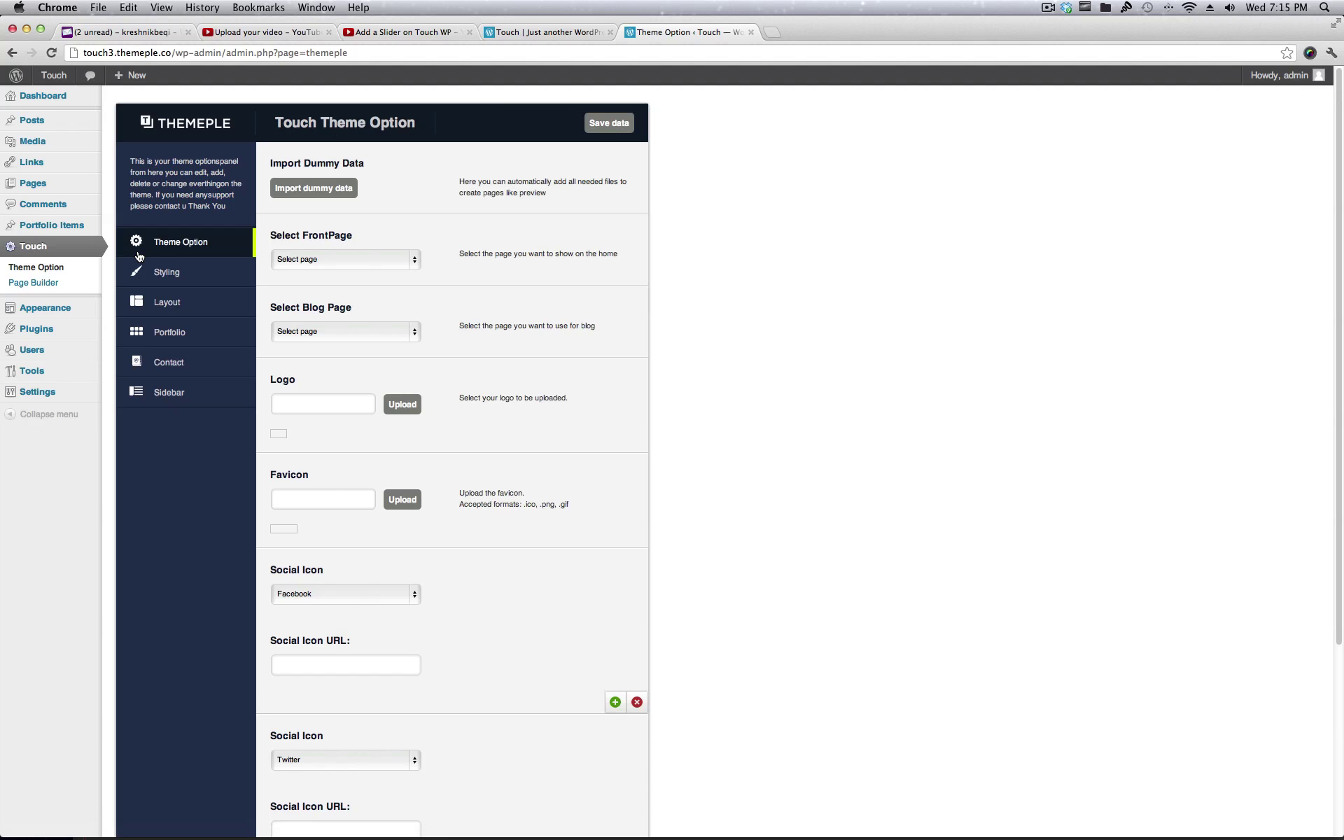
scroll(1339, 306, down, 1)
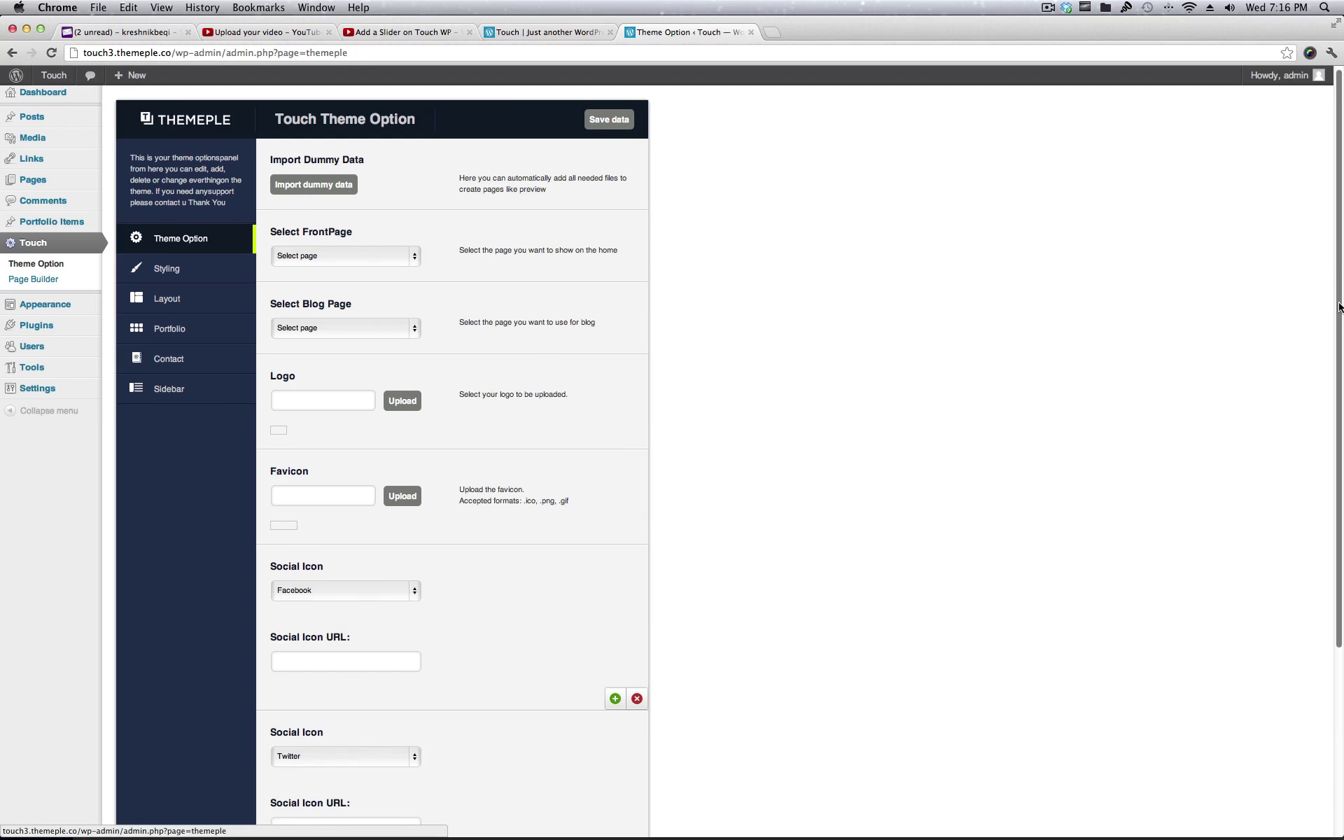
scroll(1262, 586, down, 5)
scroll(1245, 546, up, 5)
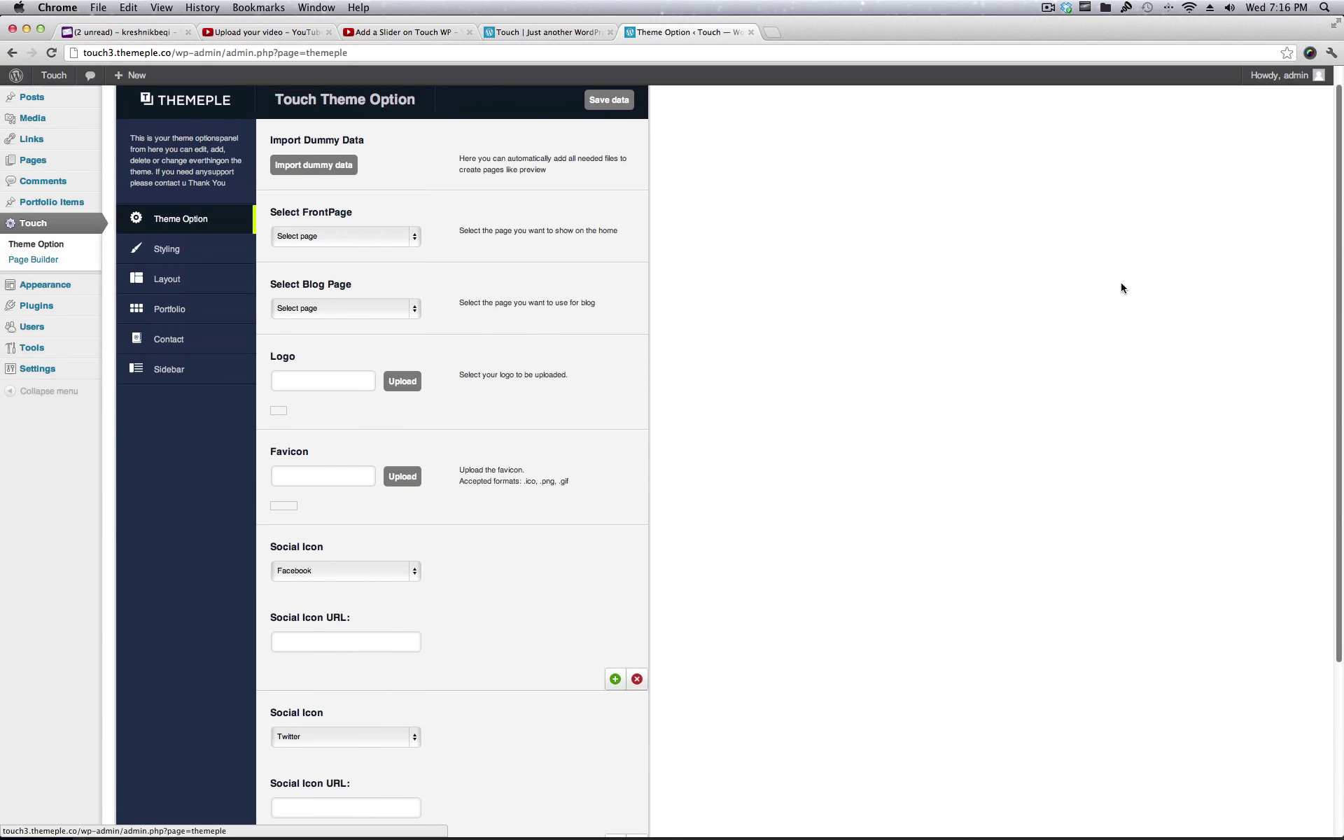
scroll(1113, 280, up, 2)
Open the Styling options and look through the fonts available for the site
click(170, 272)
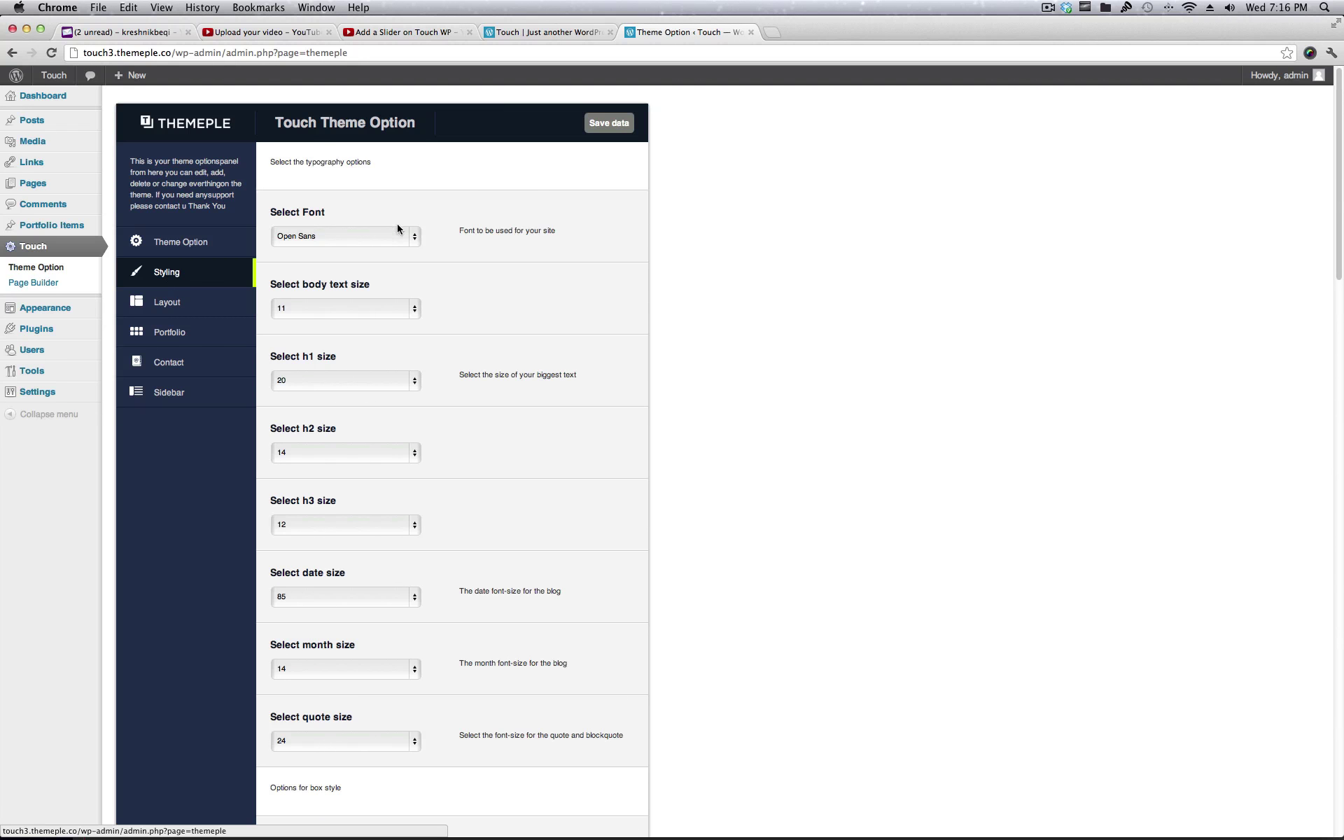
click(398, 228)
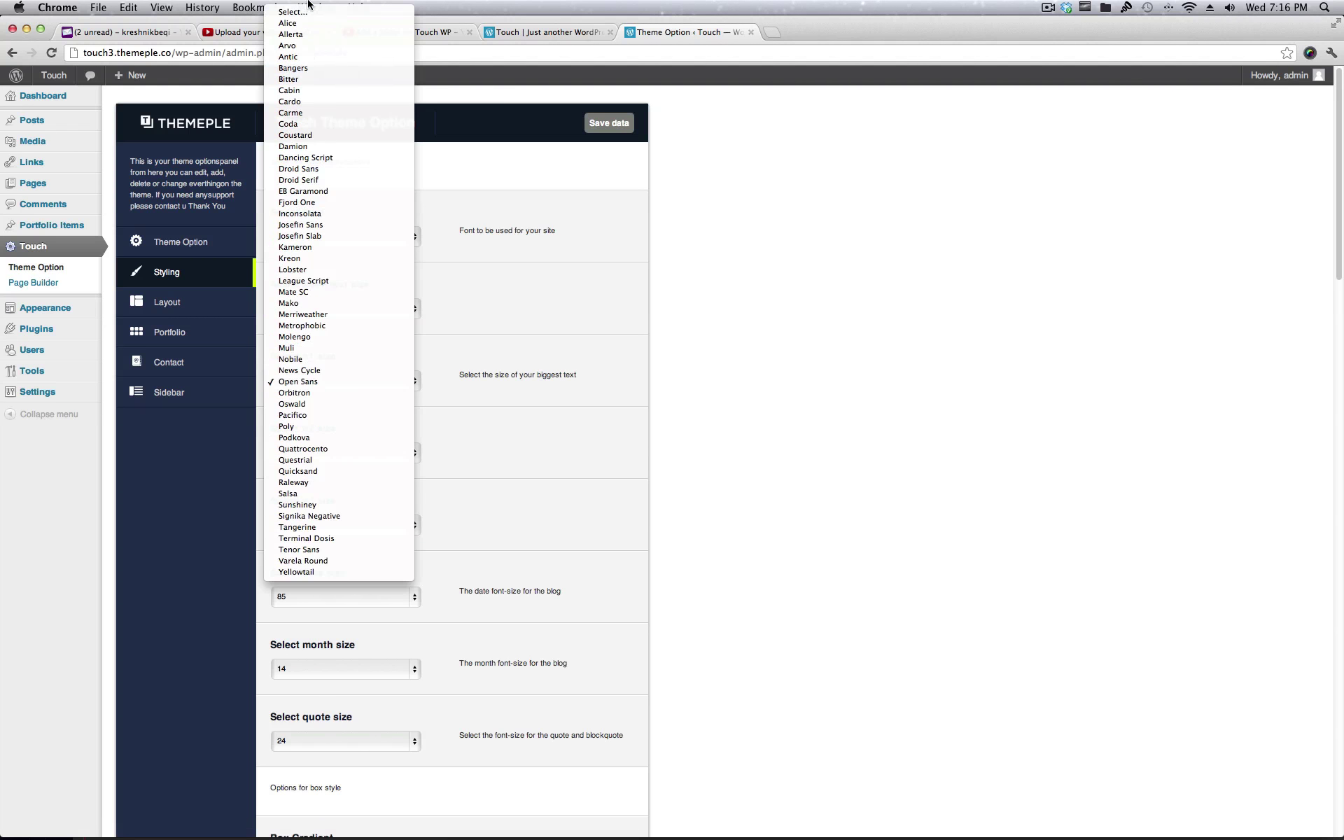
click(889, 510)
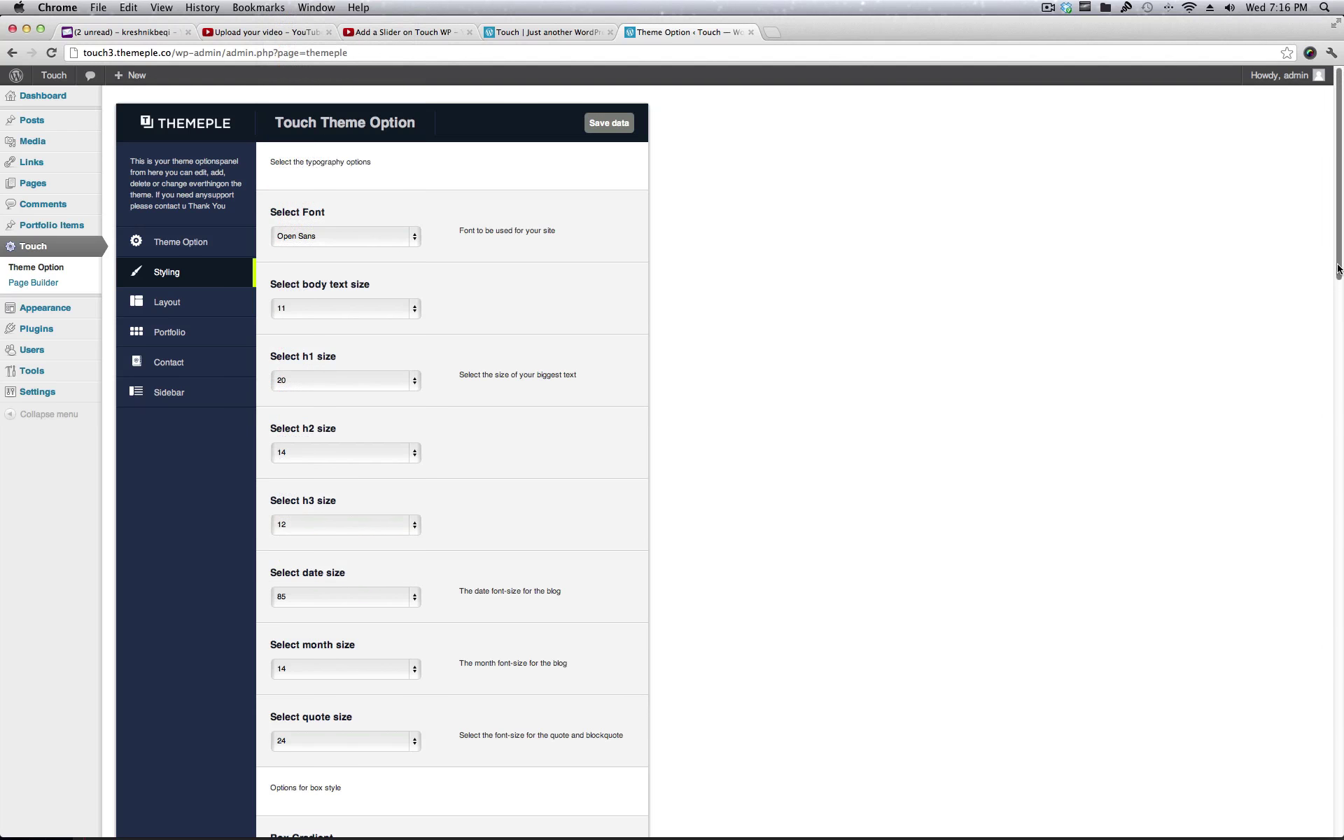
Change the 100% colour stop of the box gradient to purple #a655a6
drag(1338, 269, 1298, 448)
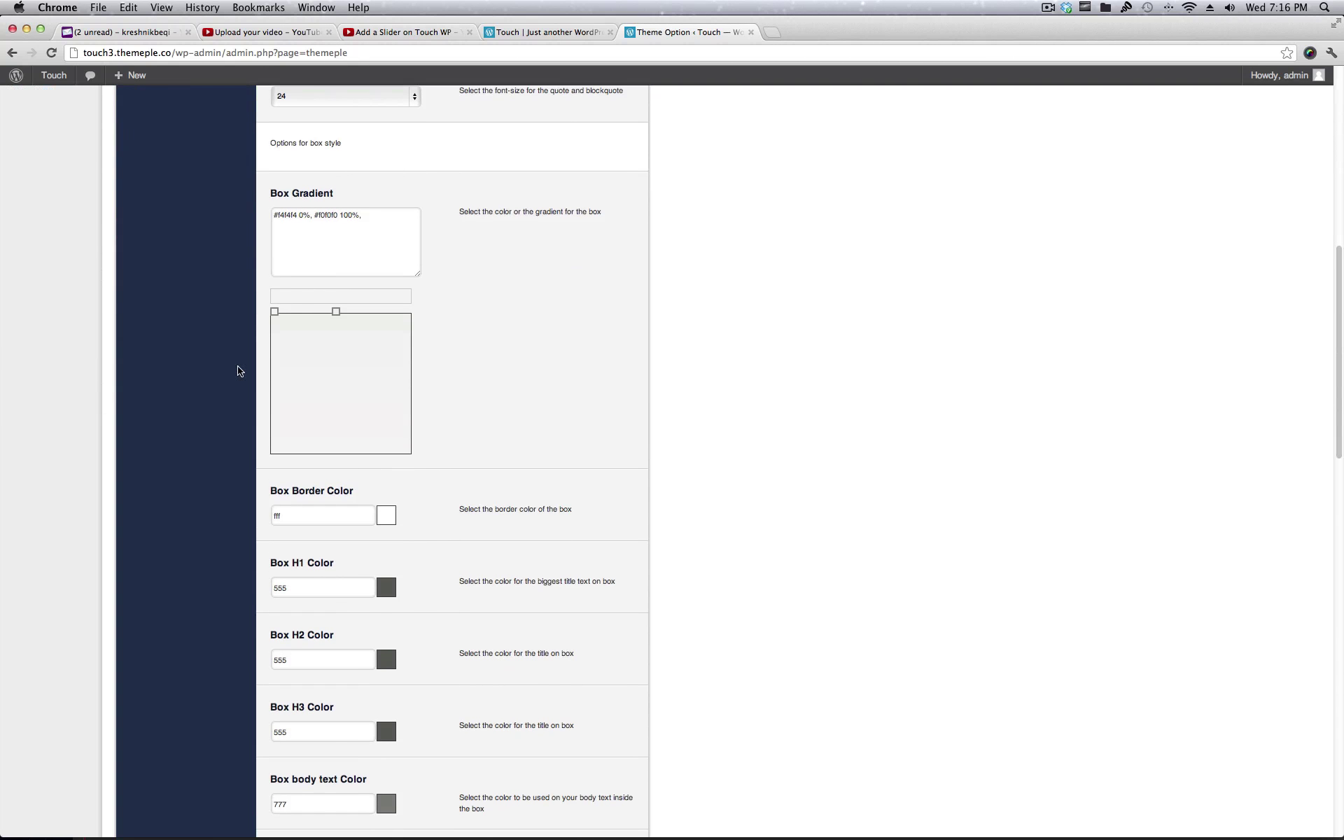
click(274, 312)
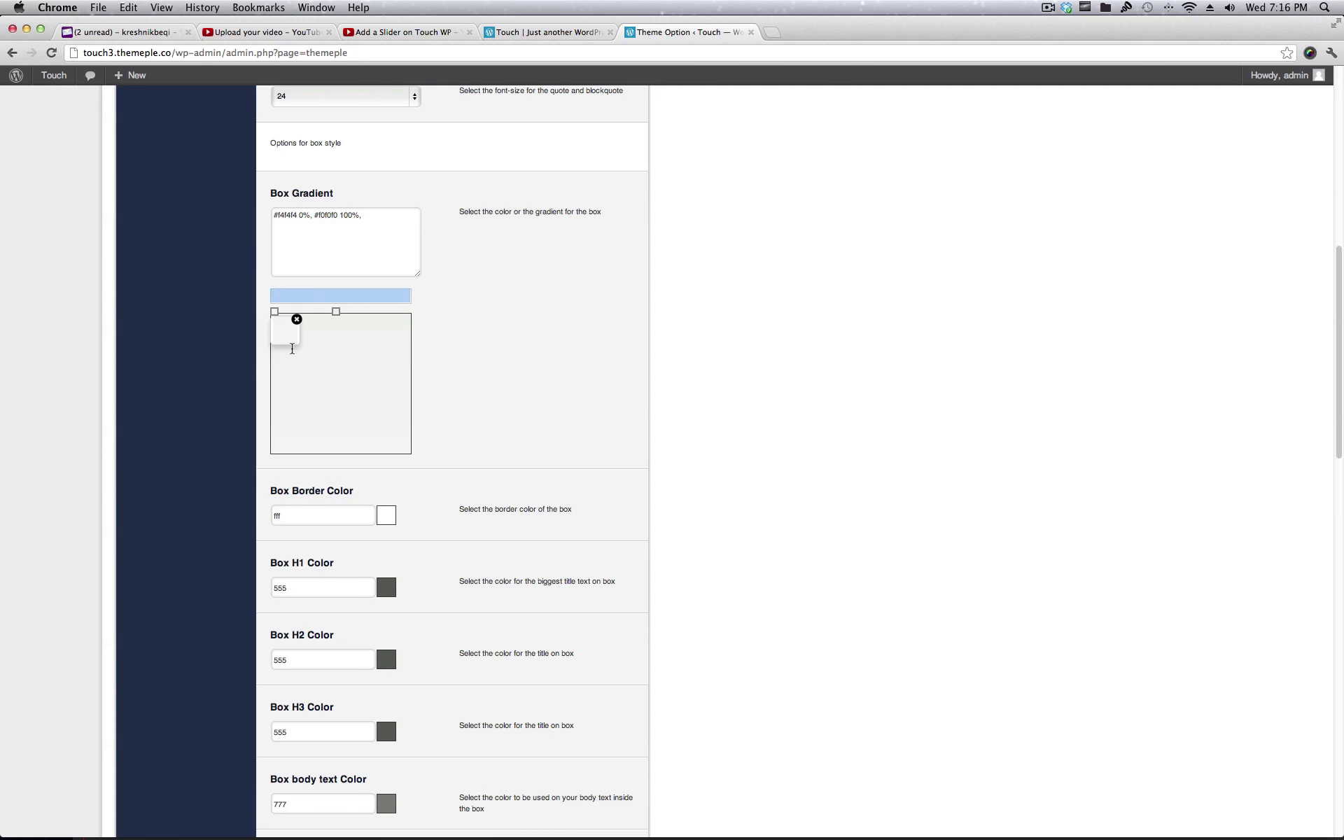
click(341, 379)
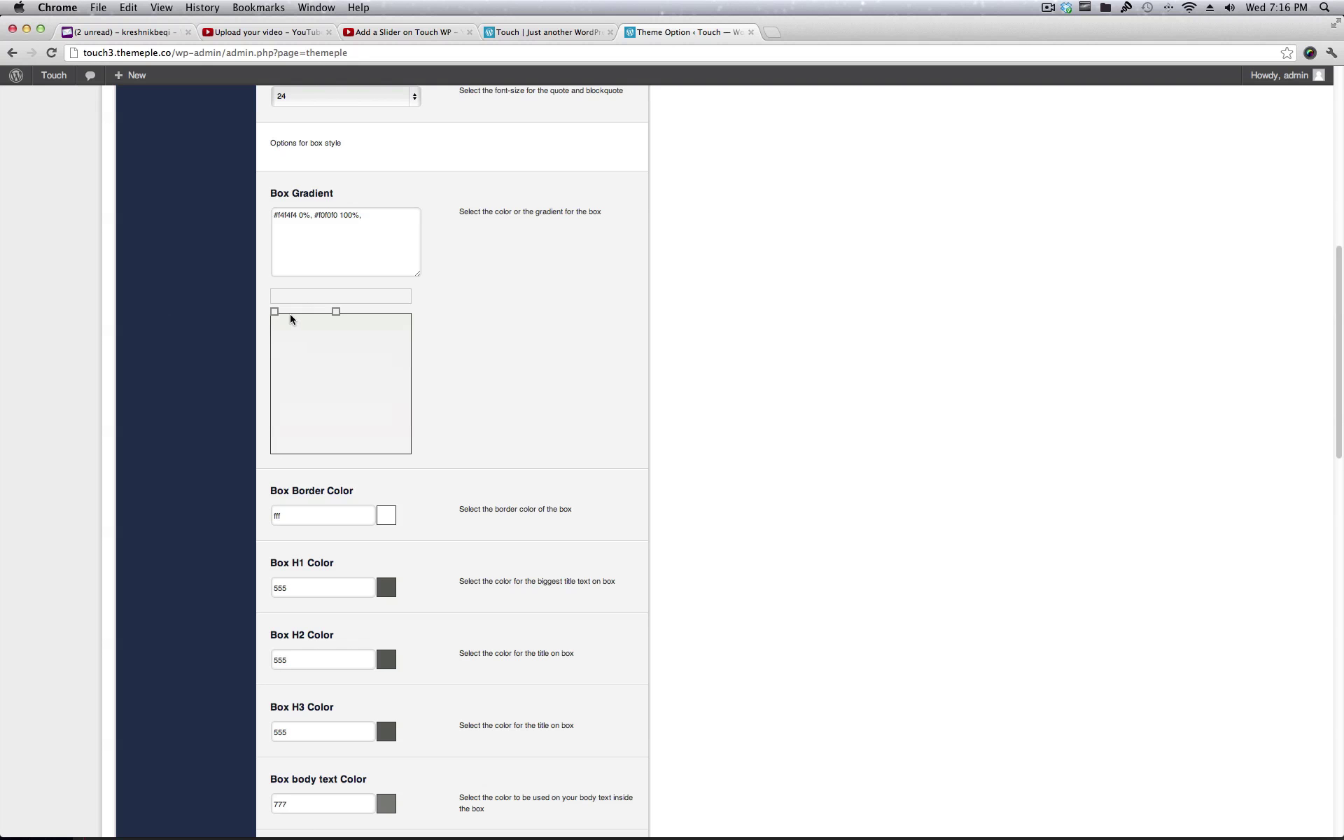
click(340, 342)
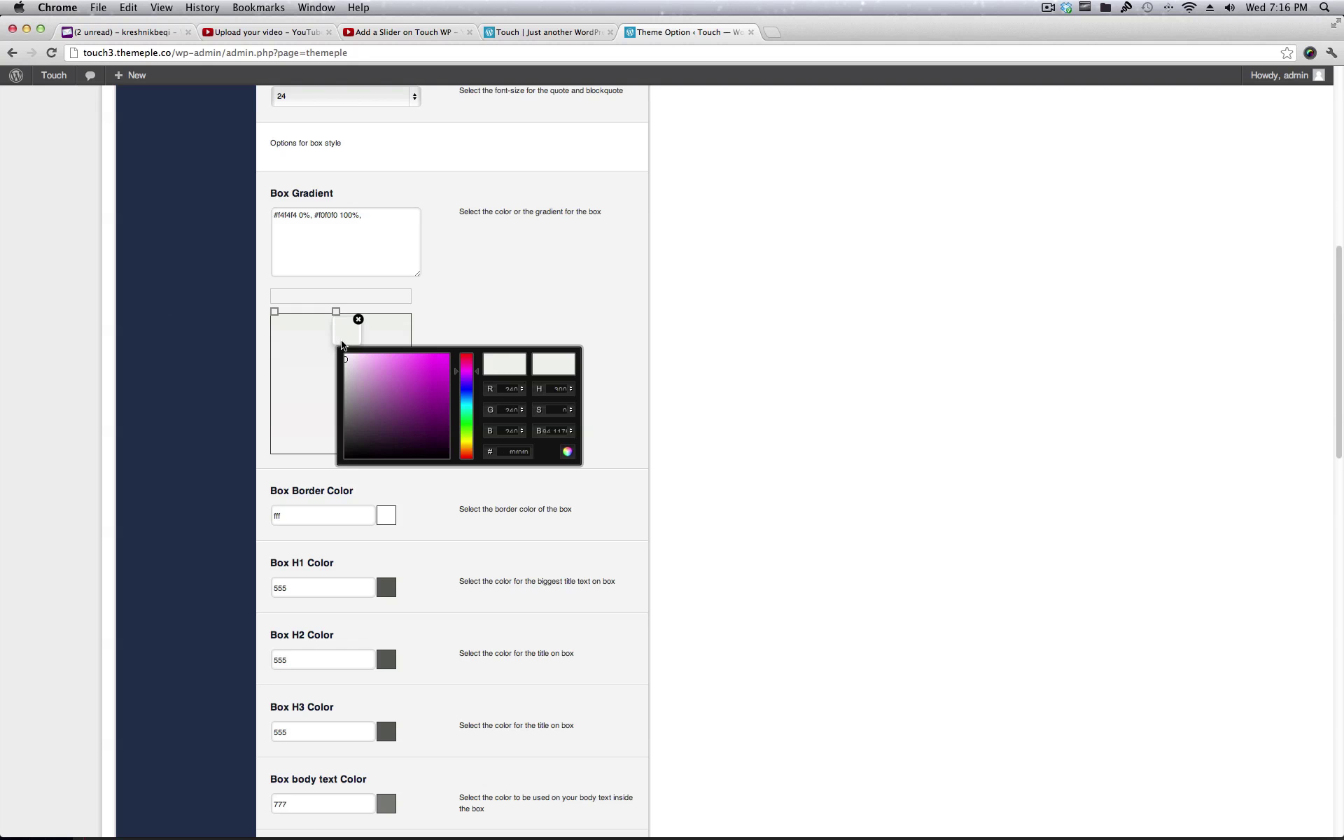
click(386, 387)
click(539, 319)
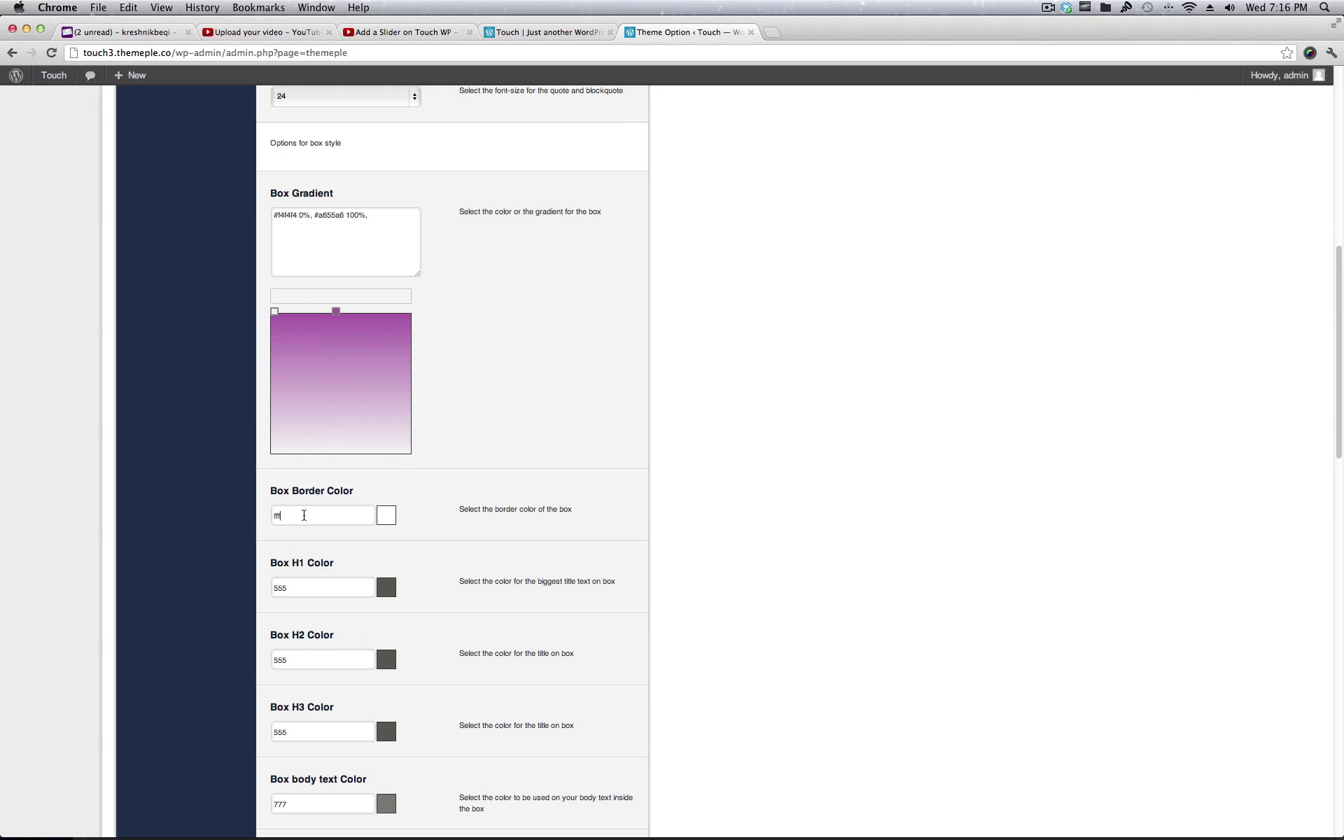
Examine the remaining box, background and other element colour settings in the Styling options
click(303, 515)
click(1322, 434)
scroll(1317, 482, down, 5)
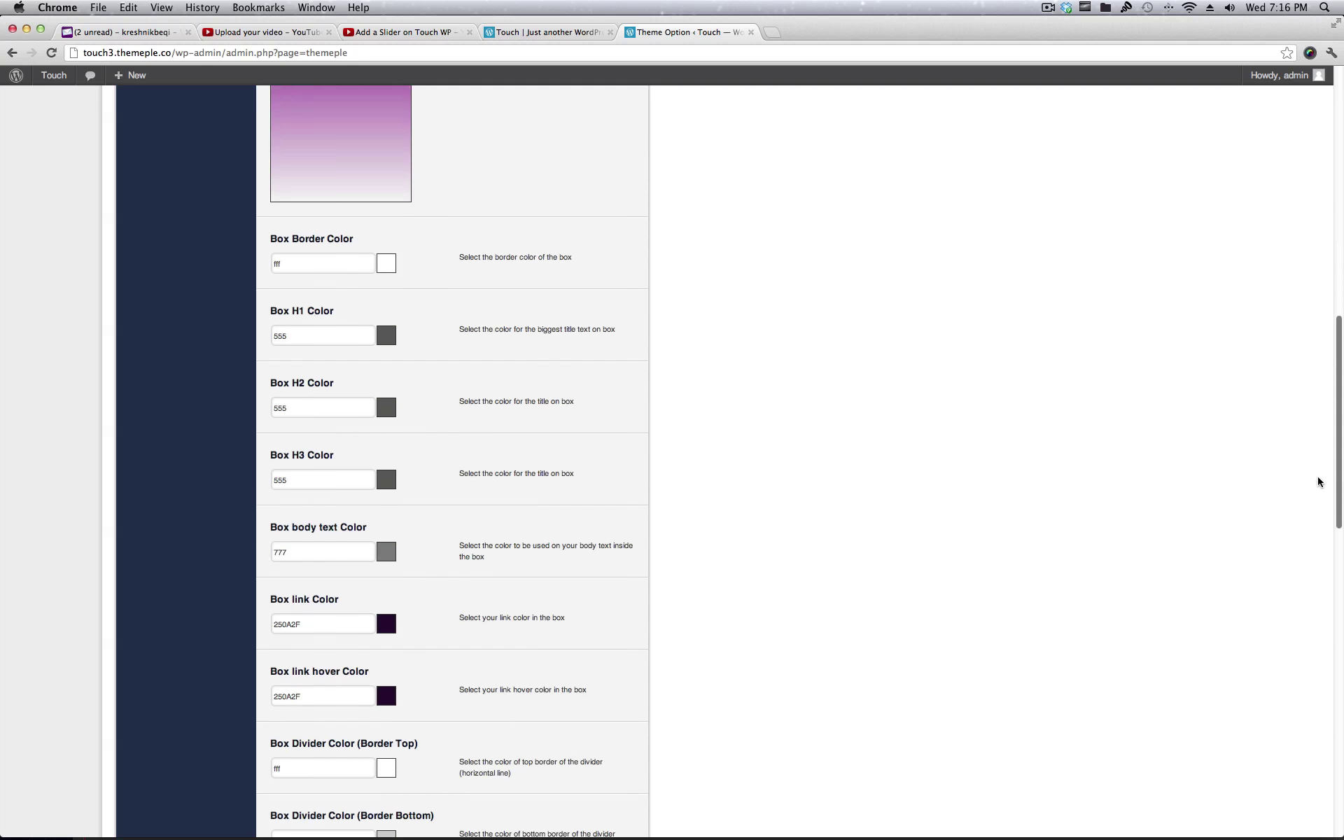
scroll(1318, 481, down, 10)
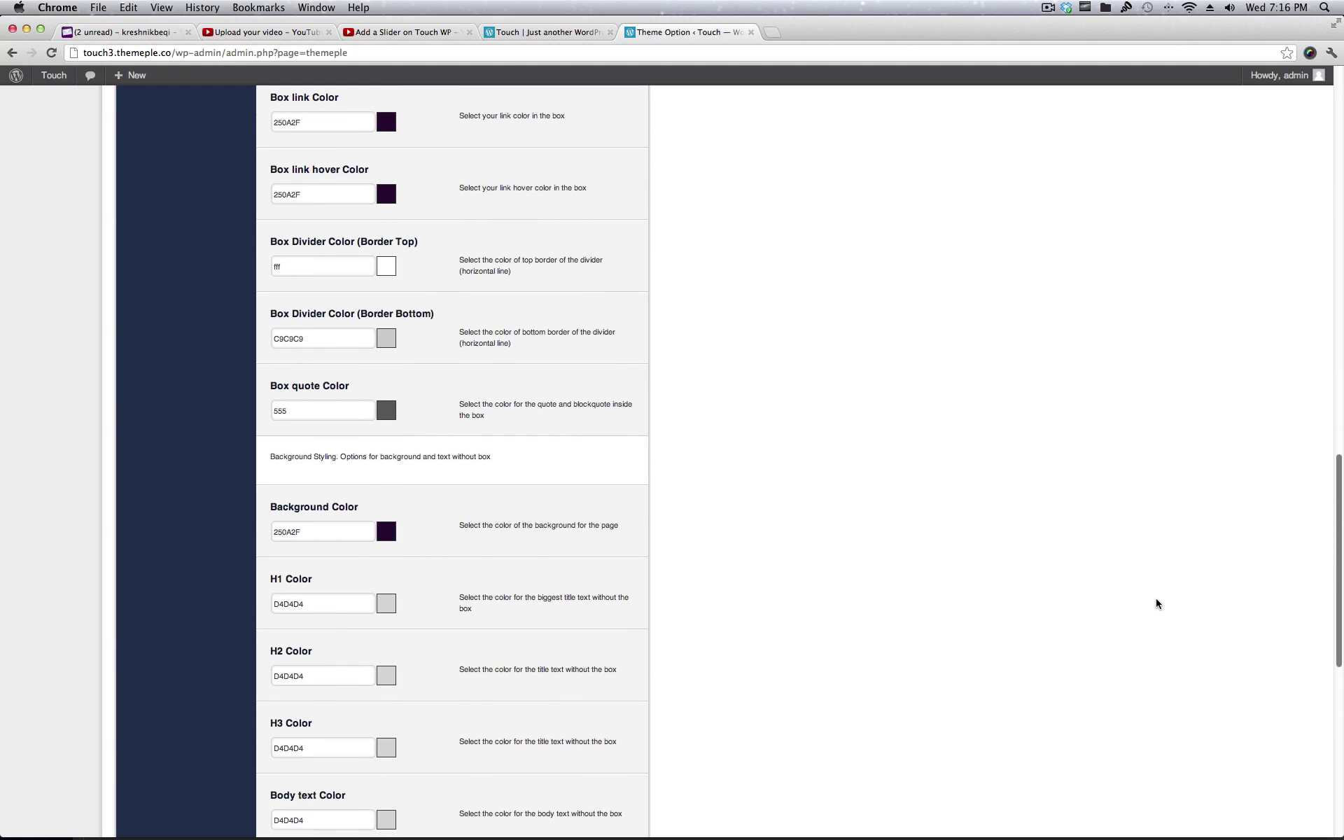
scroll(1156, 603, down, 11)
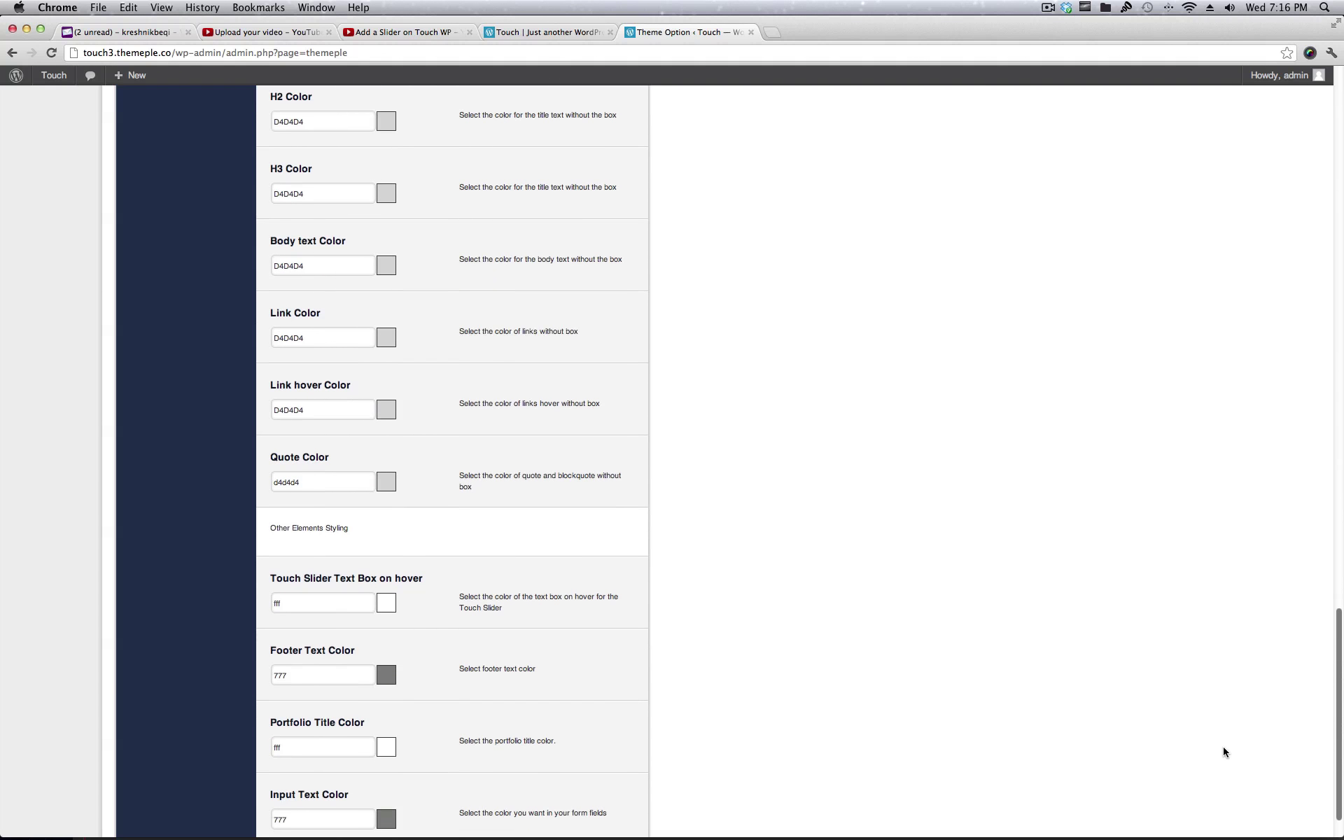
scroll(1223, 770, down, 1)
scroll(1224, 804, up, 20)
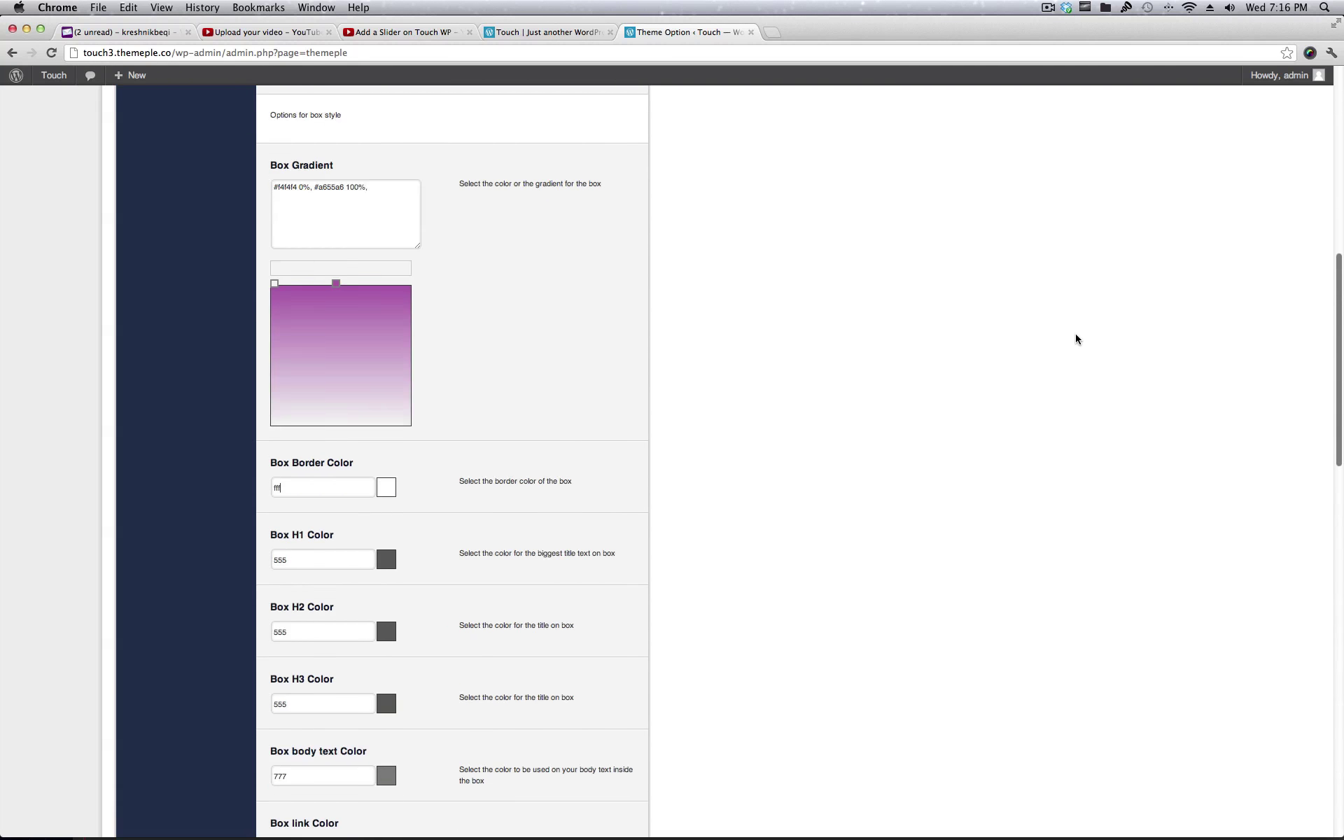
scroll(1075, 333, up, 12)
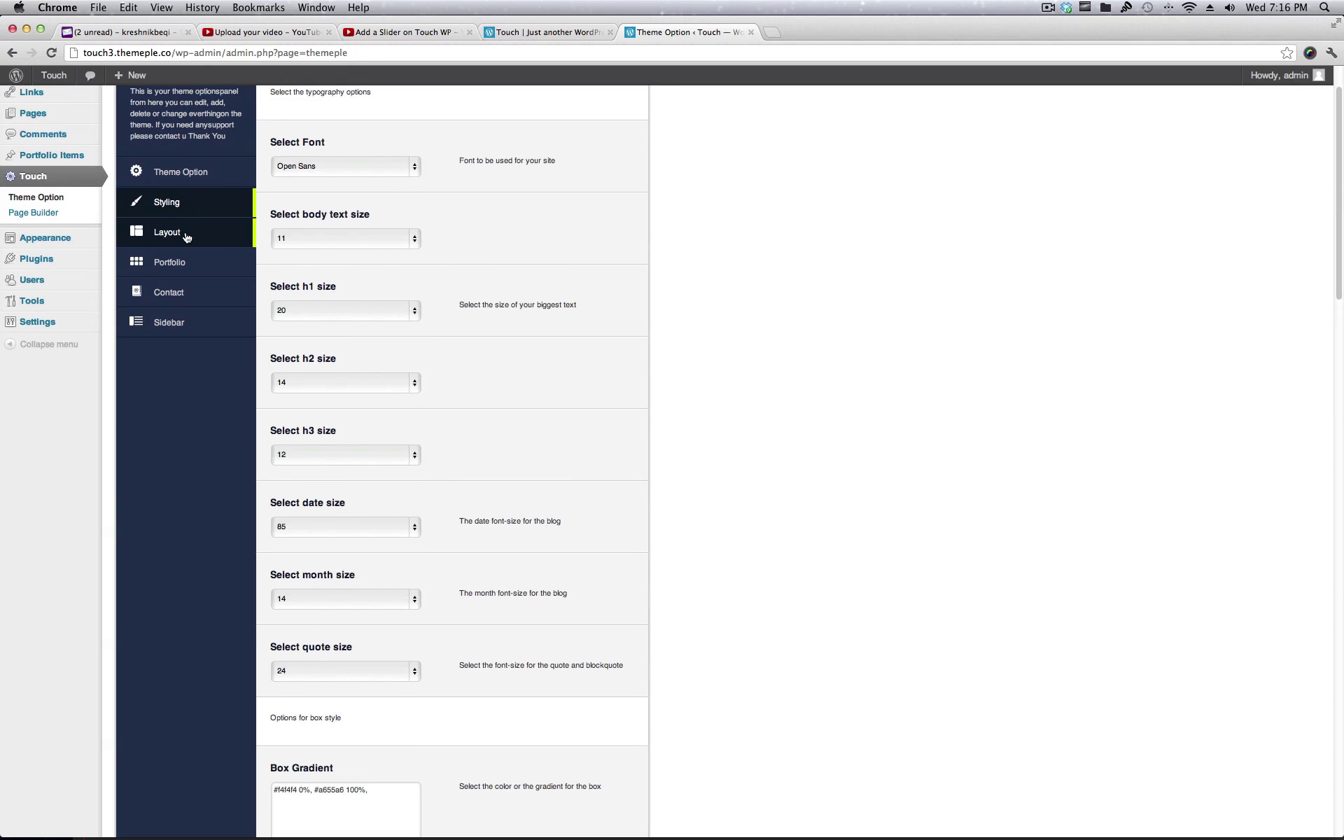
In the Layout options, set Responsive to Yes and the blog default layout to List
click(186, 237)
click(293, 188)
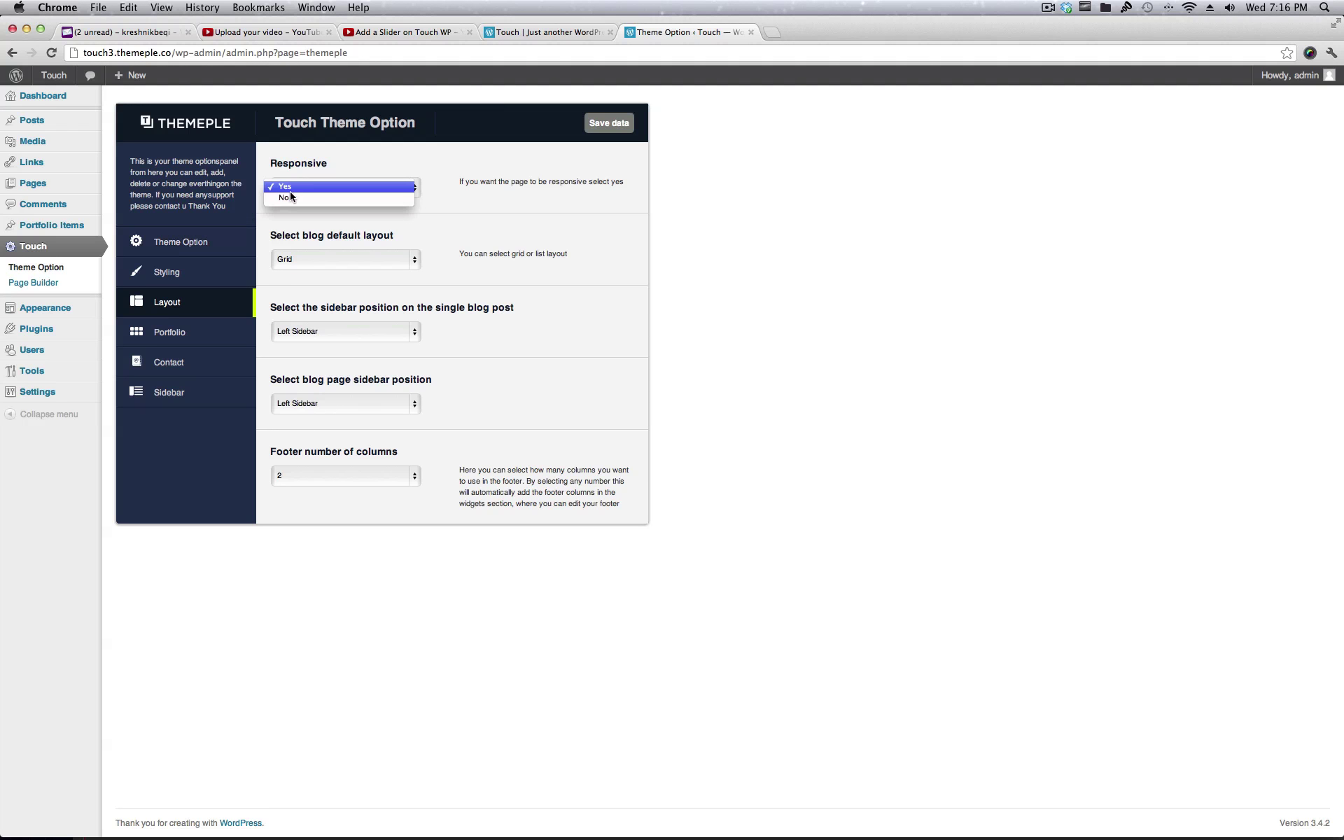
click(288, 197)
click(293, 193)
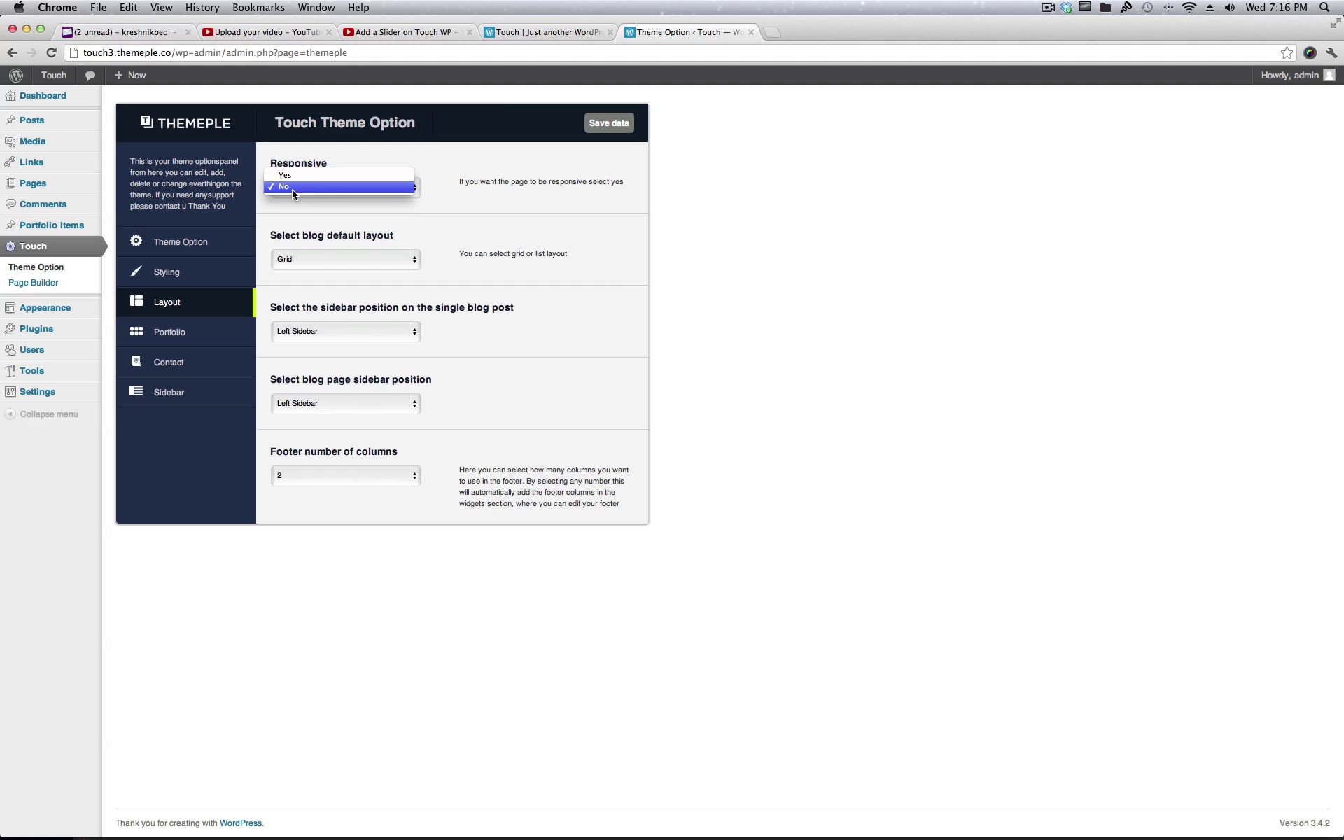
click(301, 176)
click(318, 259)
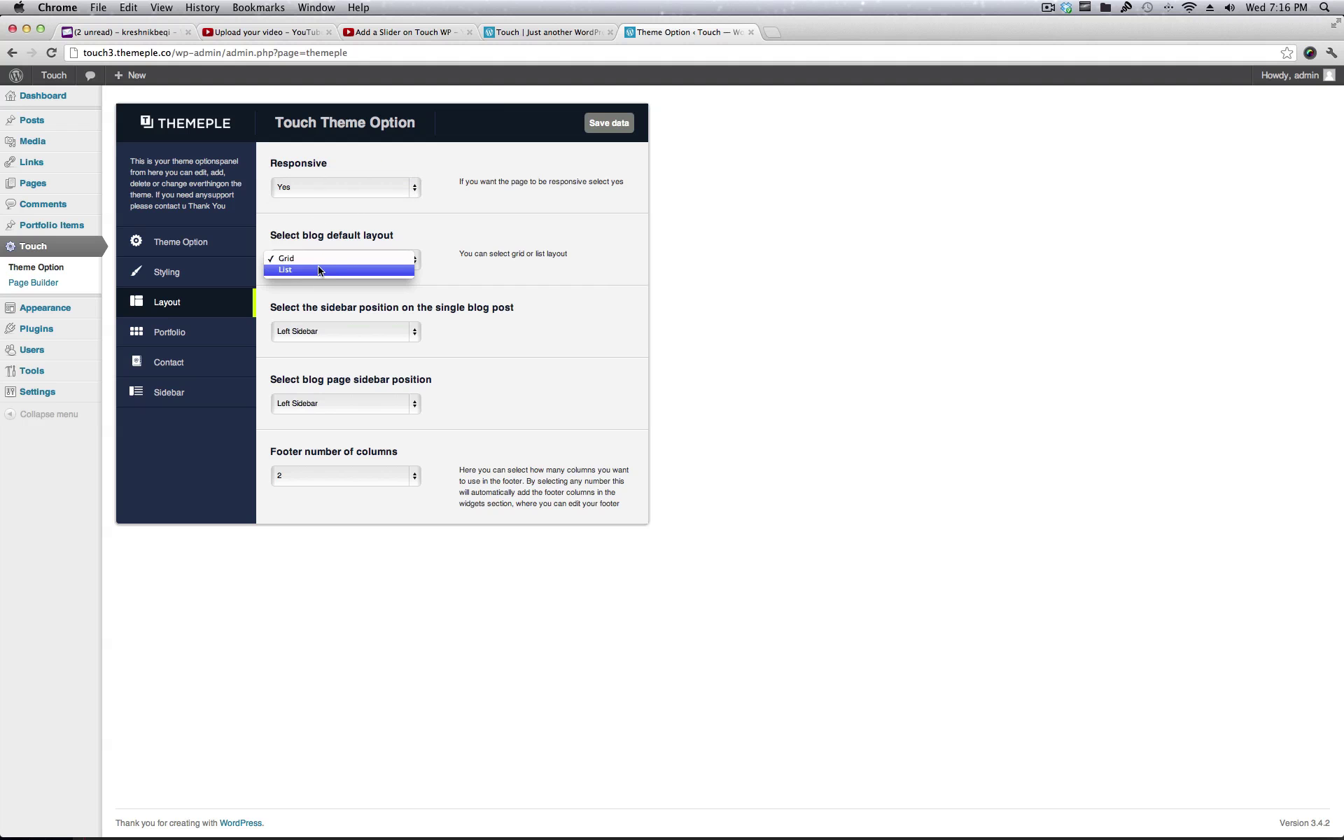
click(318, 270)
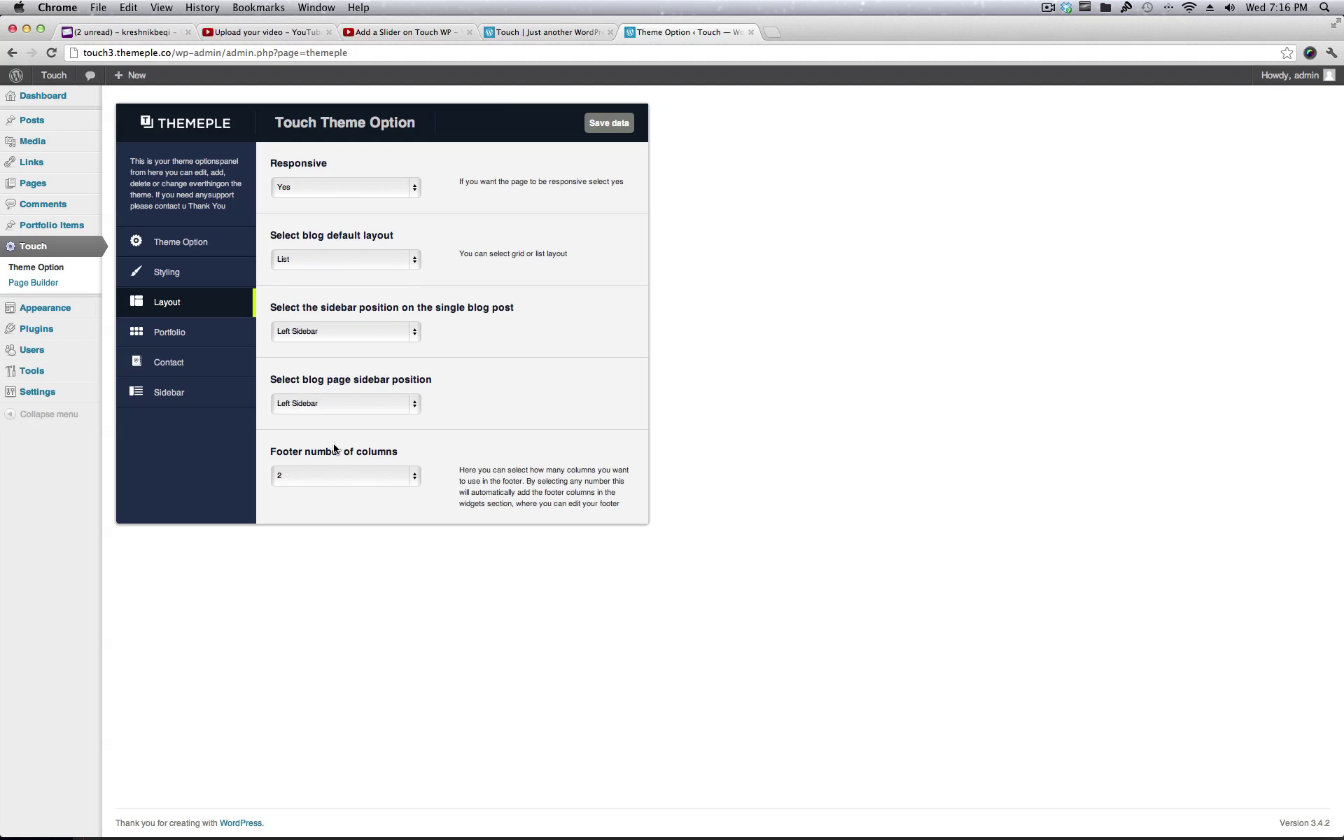
click(343, 476)
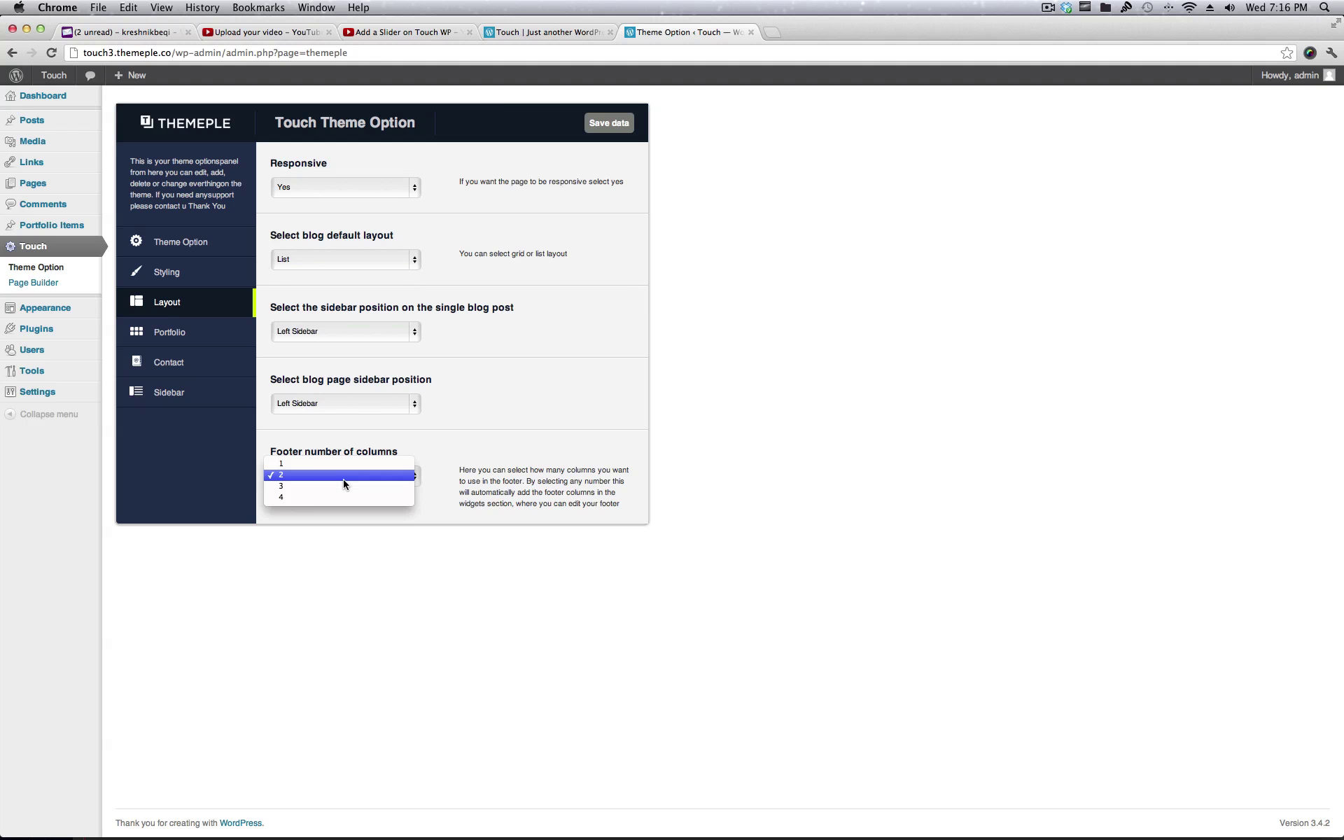
click(185, 342)
In the Portfolio options, try adding and removing a meta field after URL, and view the page choices for displaying the portfolio
click(183, 343)
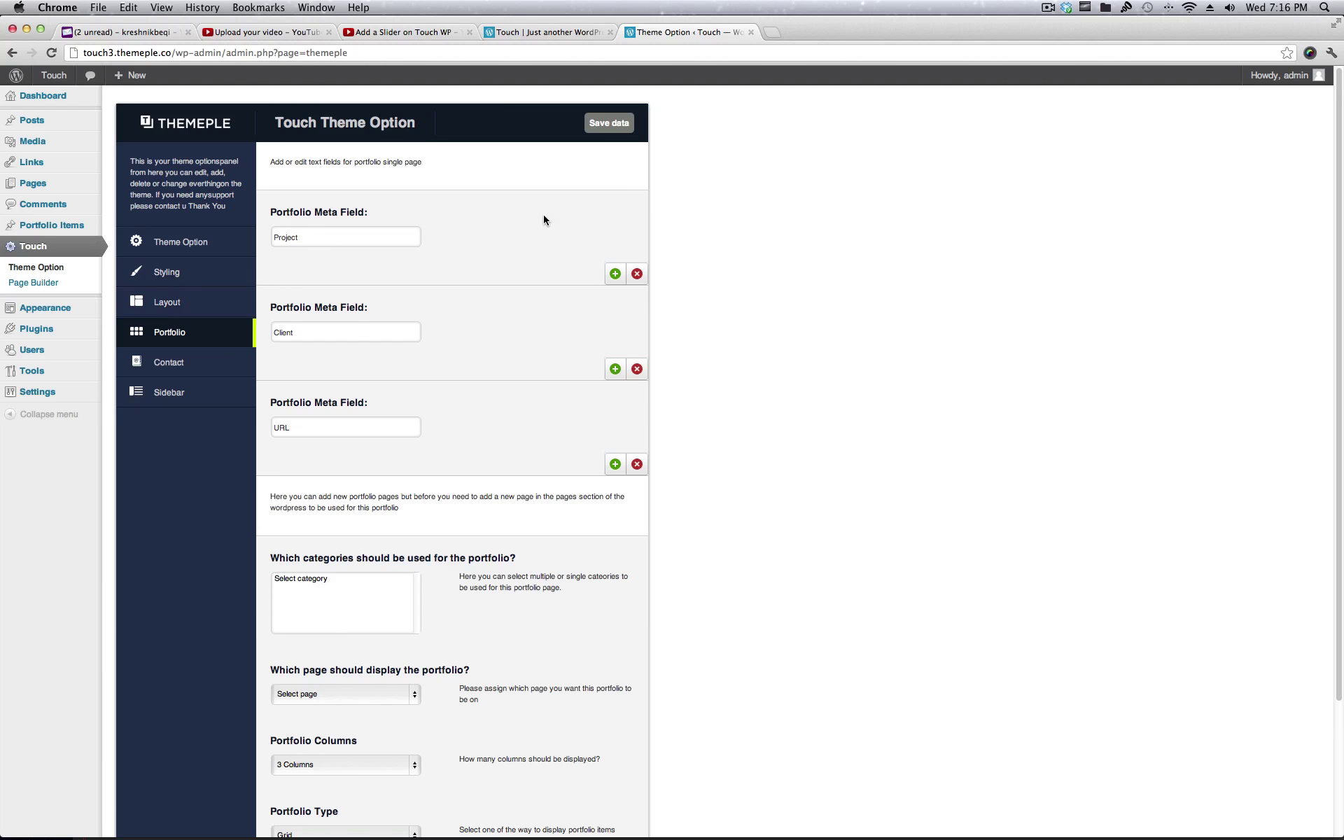
drag(1339, 182, 1295, 411)
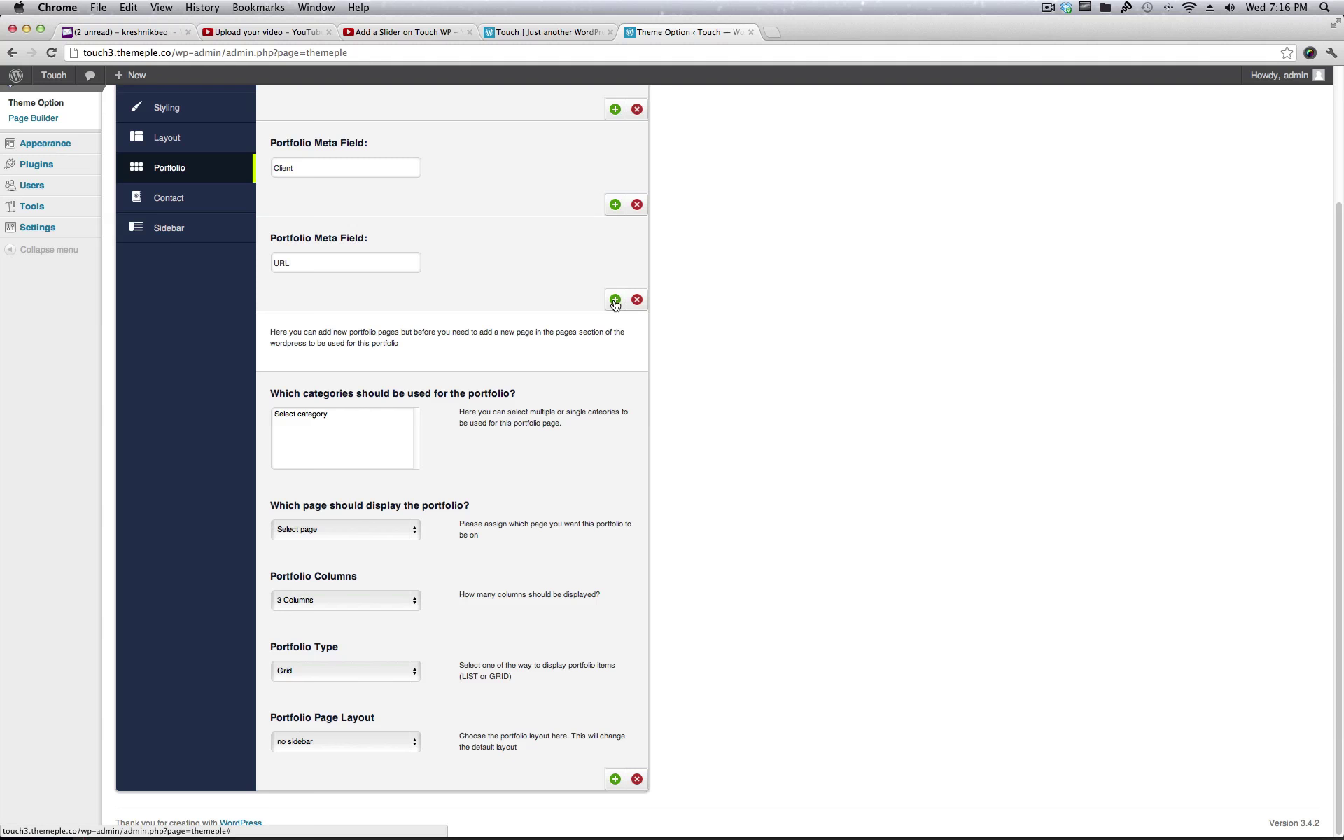
click(616, 301)
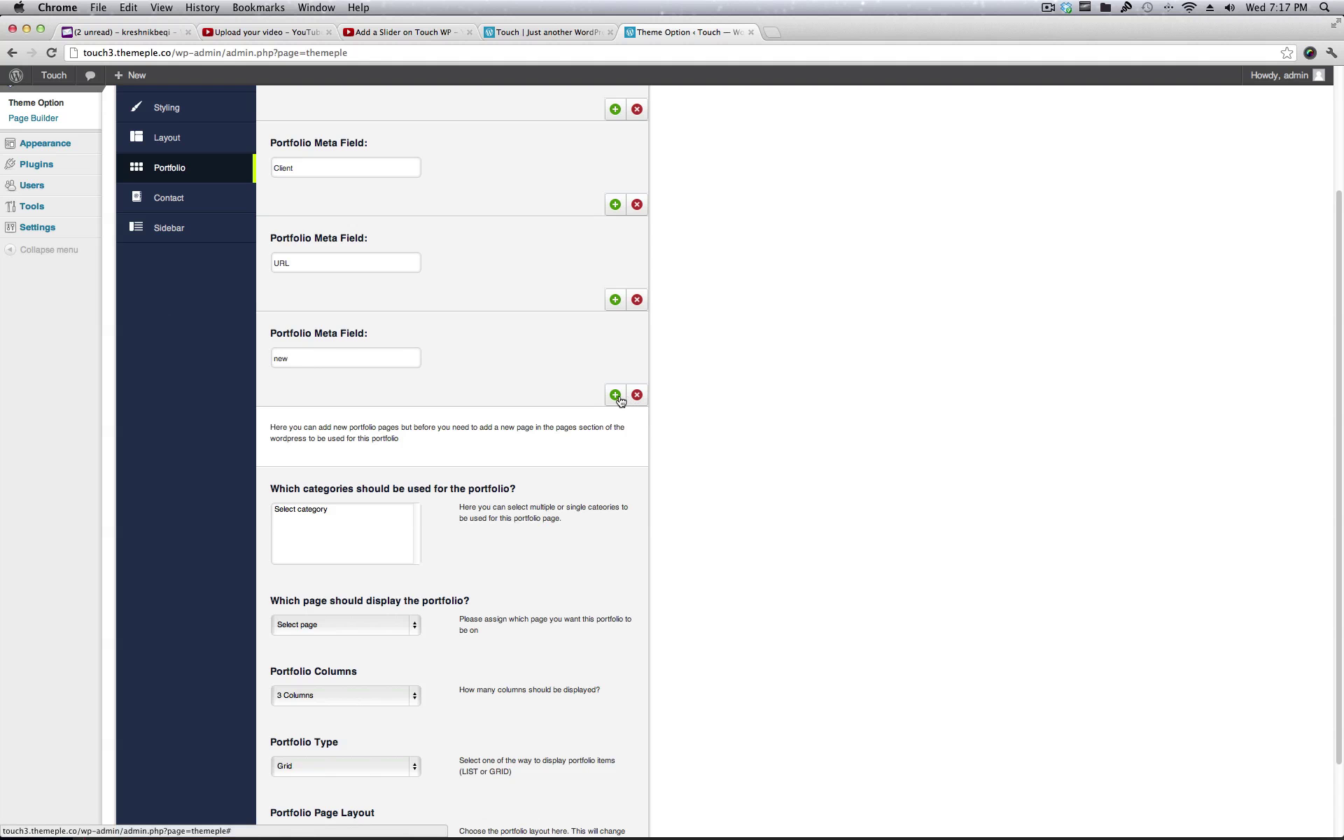
click(637, 394)
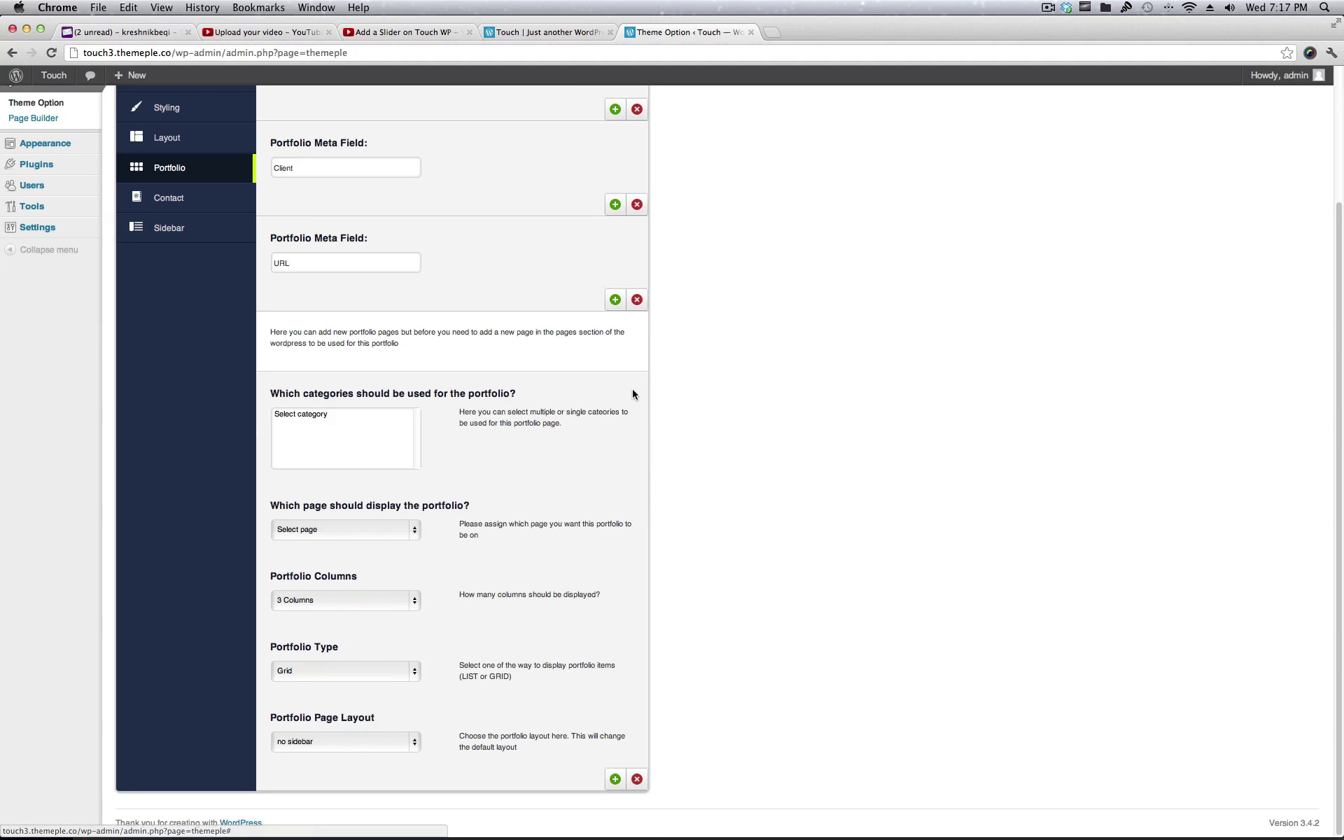
click(367, 530)
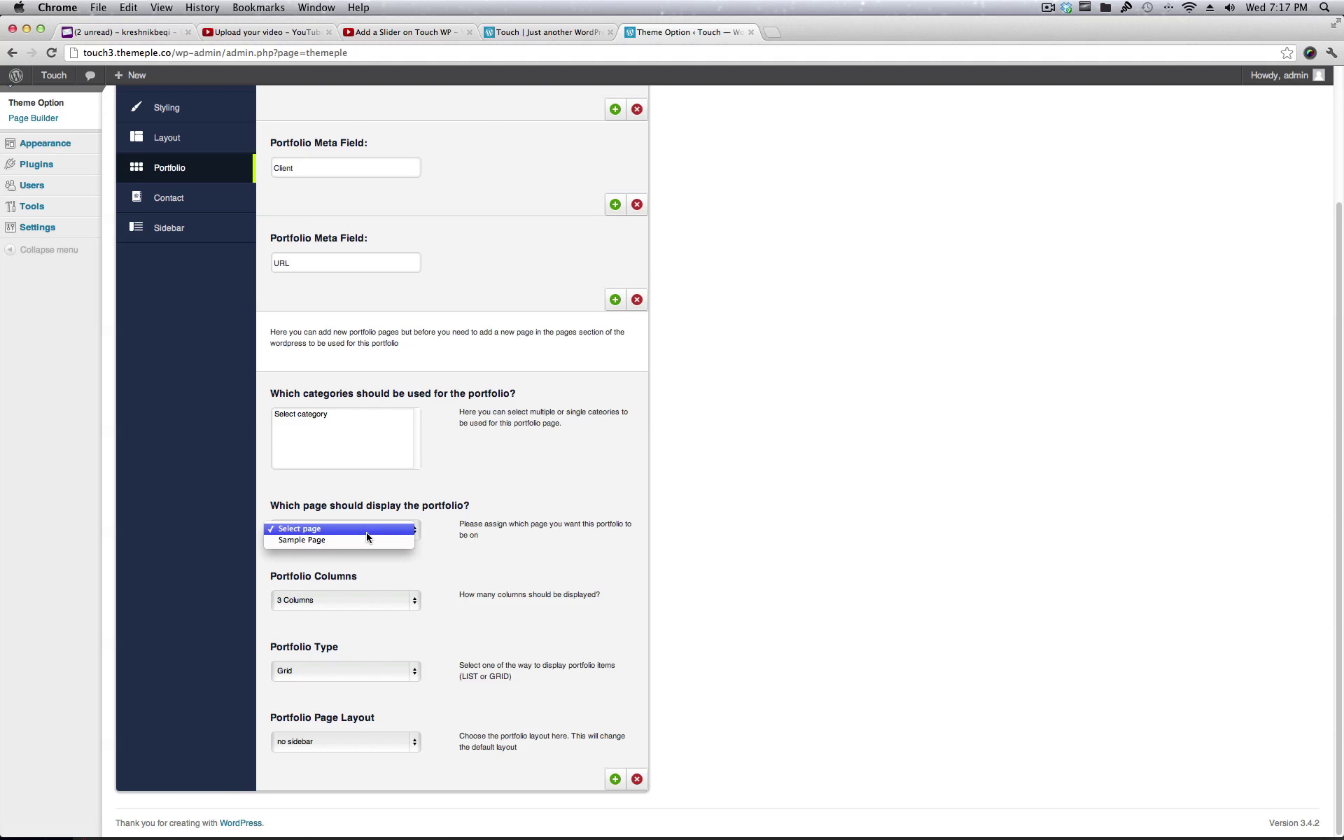
click(364, 602)
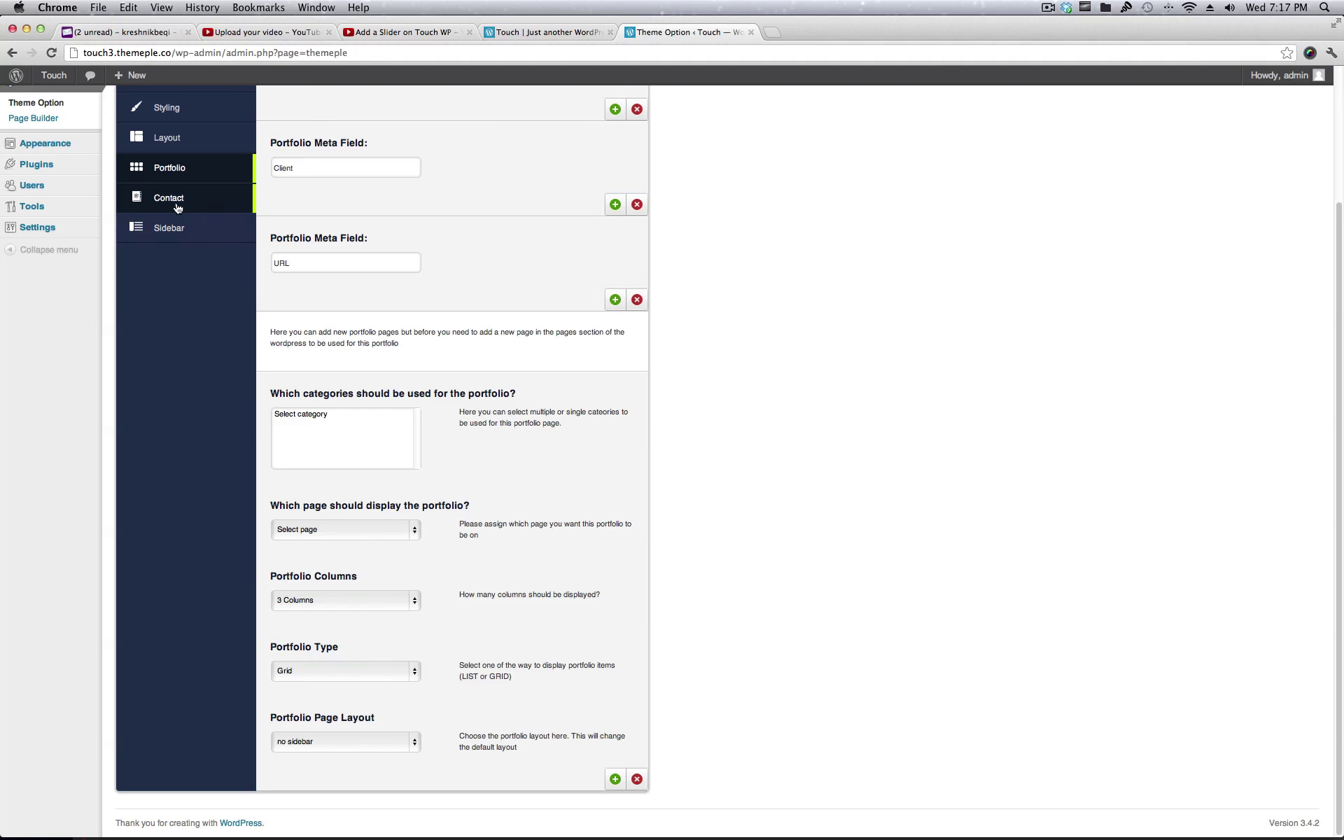
Open the Contact options and examine the email address setting for the contact form
click(175, 202)
scroll(256, 264, up, 5)
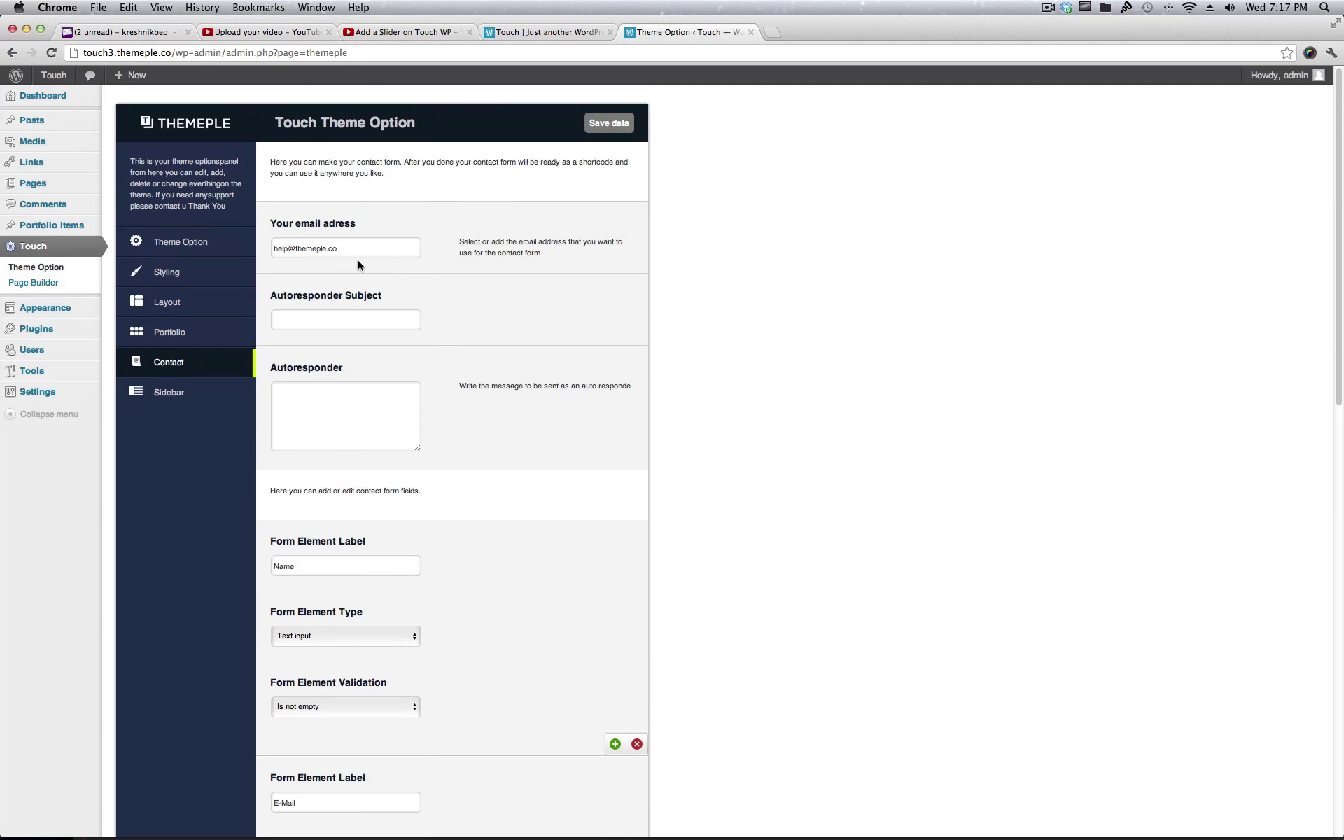
triple_click(322, 250)
click(399, 249)
triple_click(398, 249)
click(761, 404)
Review the Sidebar options for individual page and category sidebars, and return to the general theme options
click(168, 395)
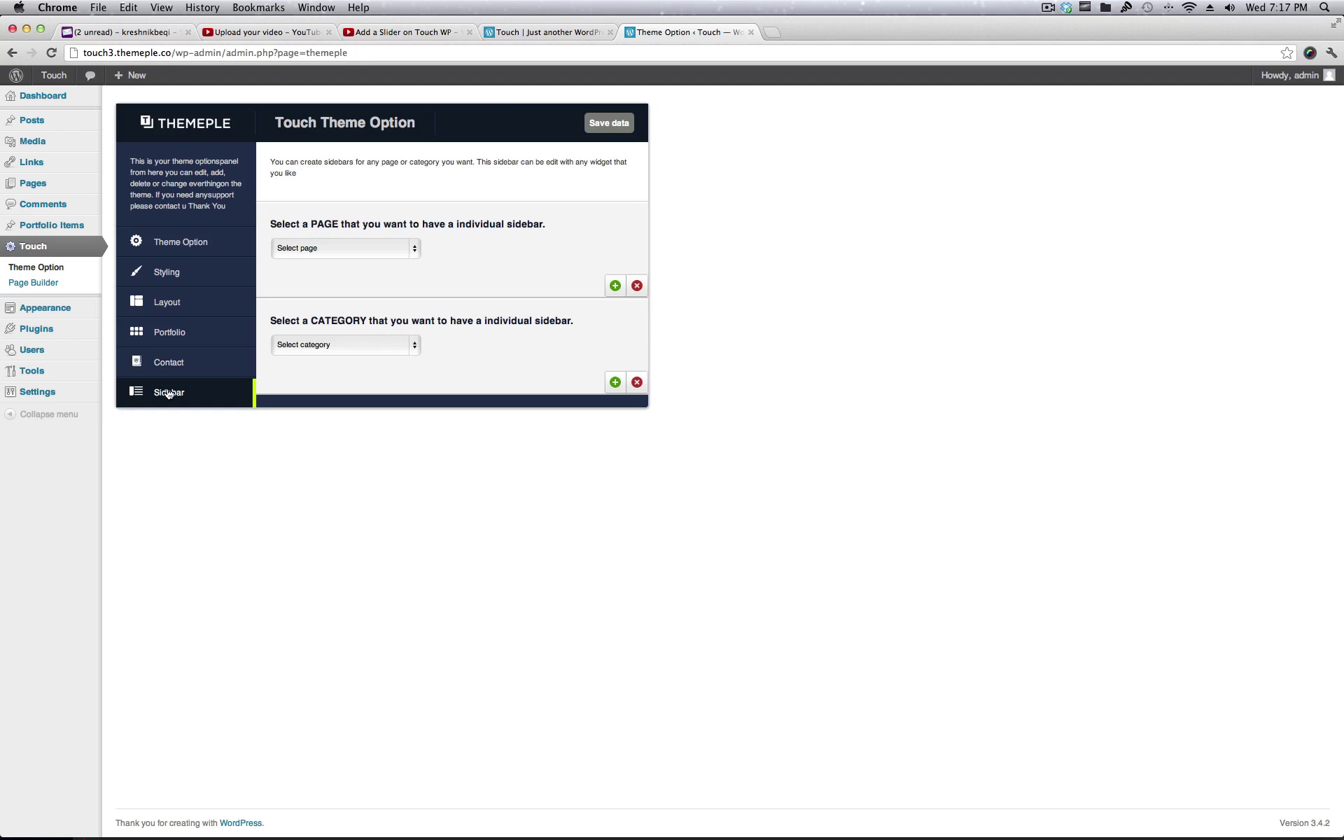
click(331, 256)
click(728, 343)
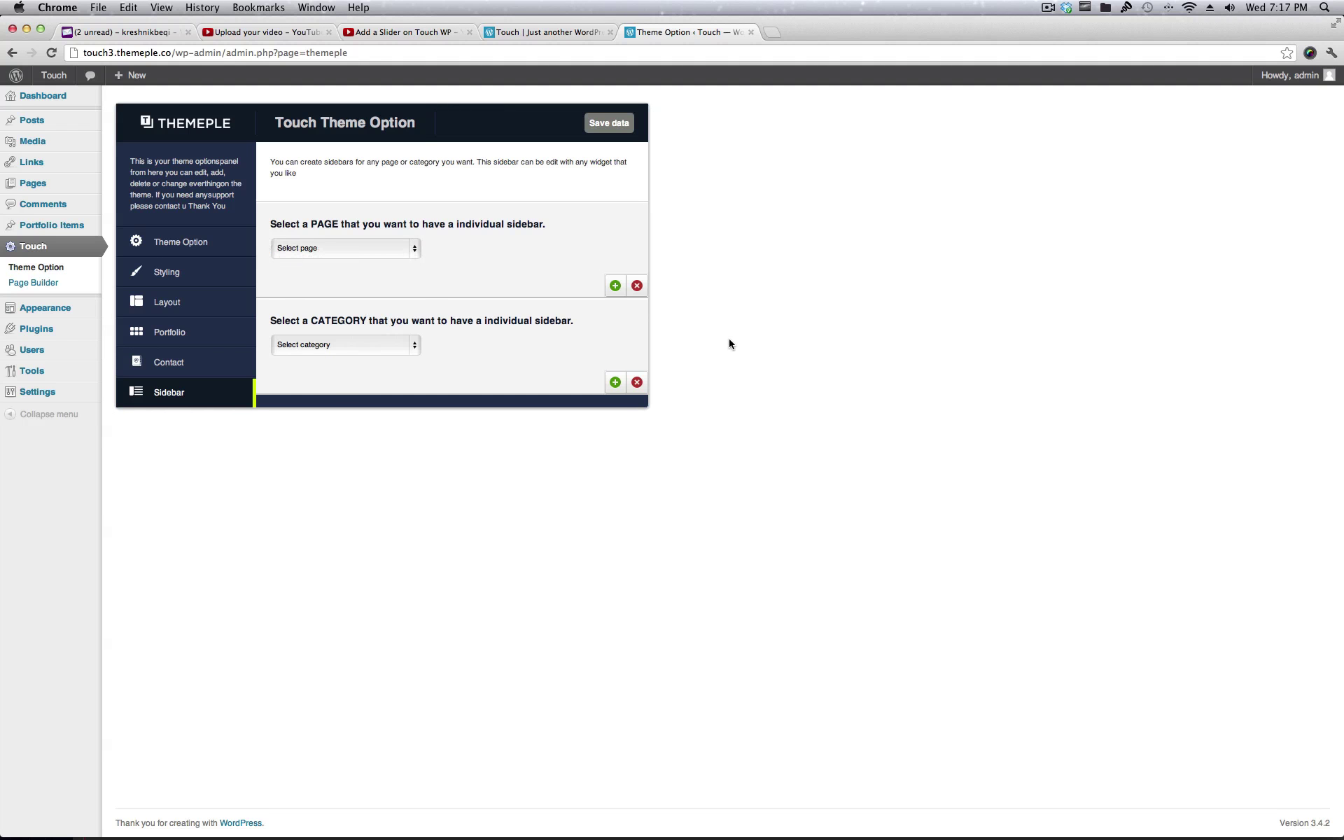
click(231, 245)
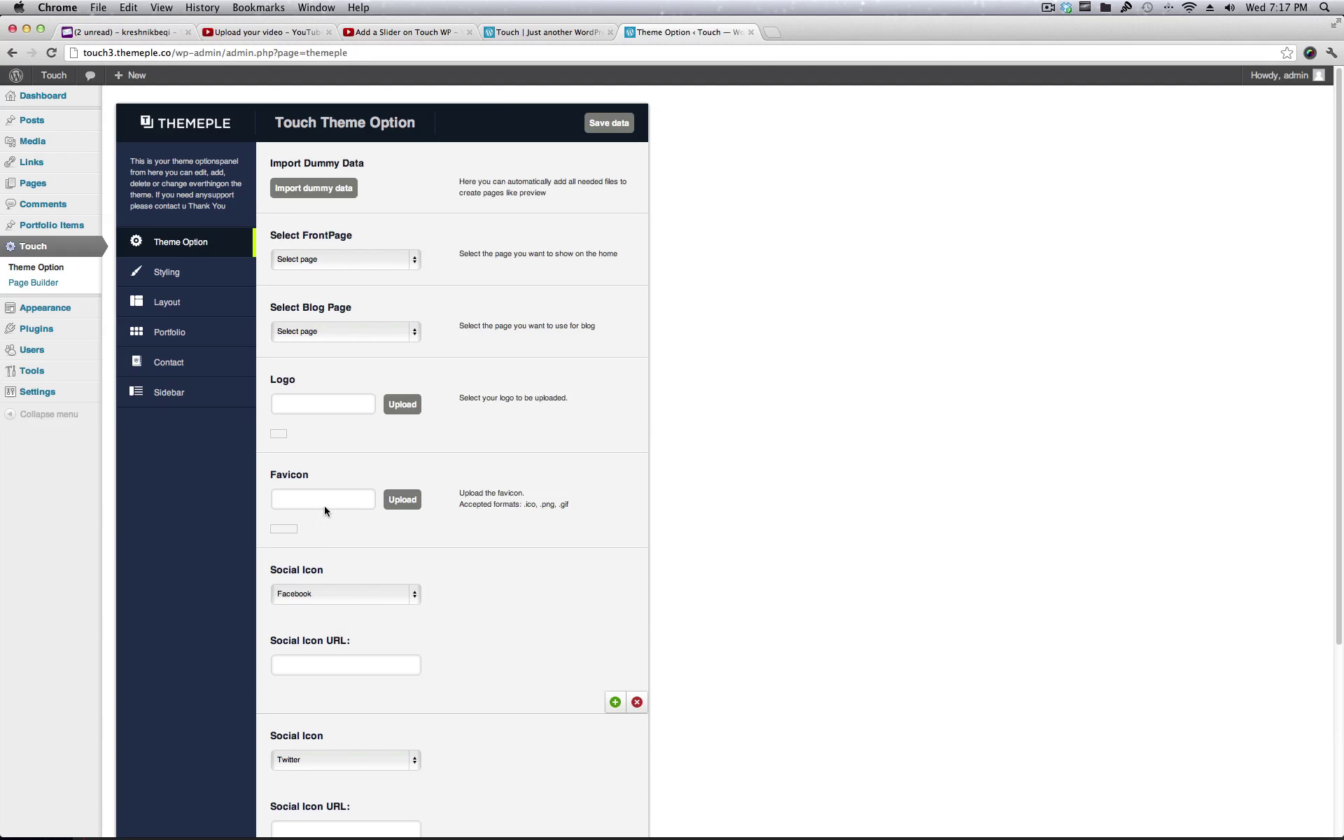
Create a page template named "Home page" in the Page Builder
click(48, 284)
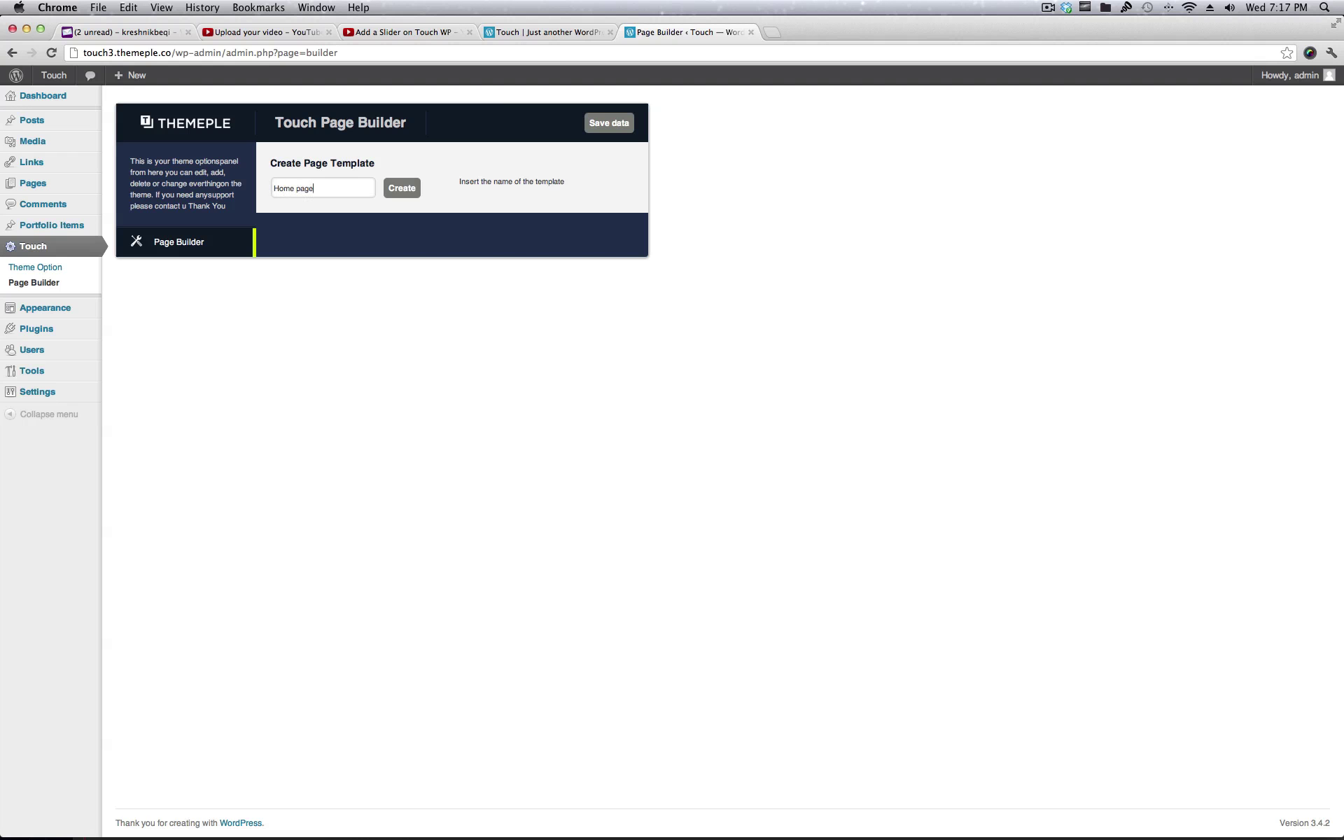
key(Return)
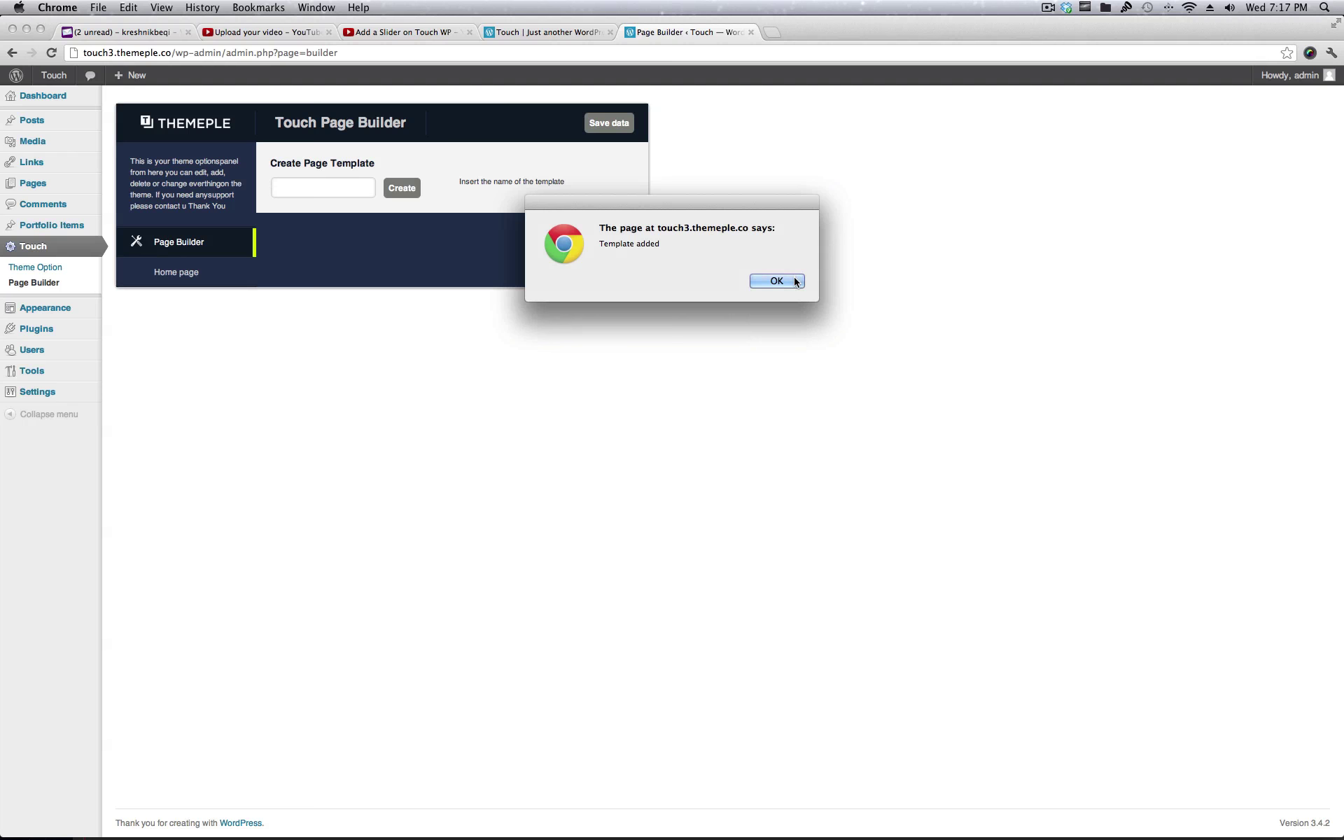
click(792, 279)
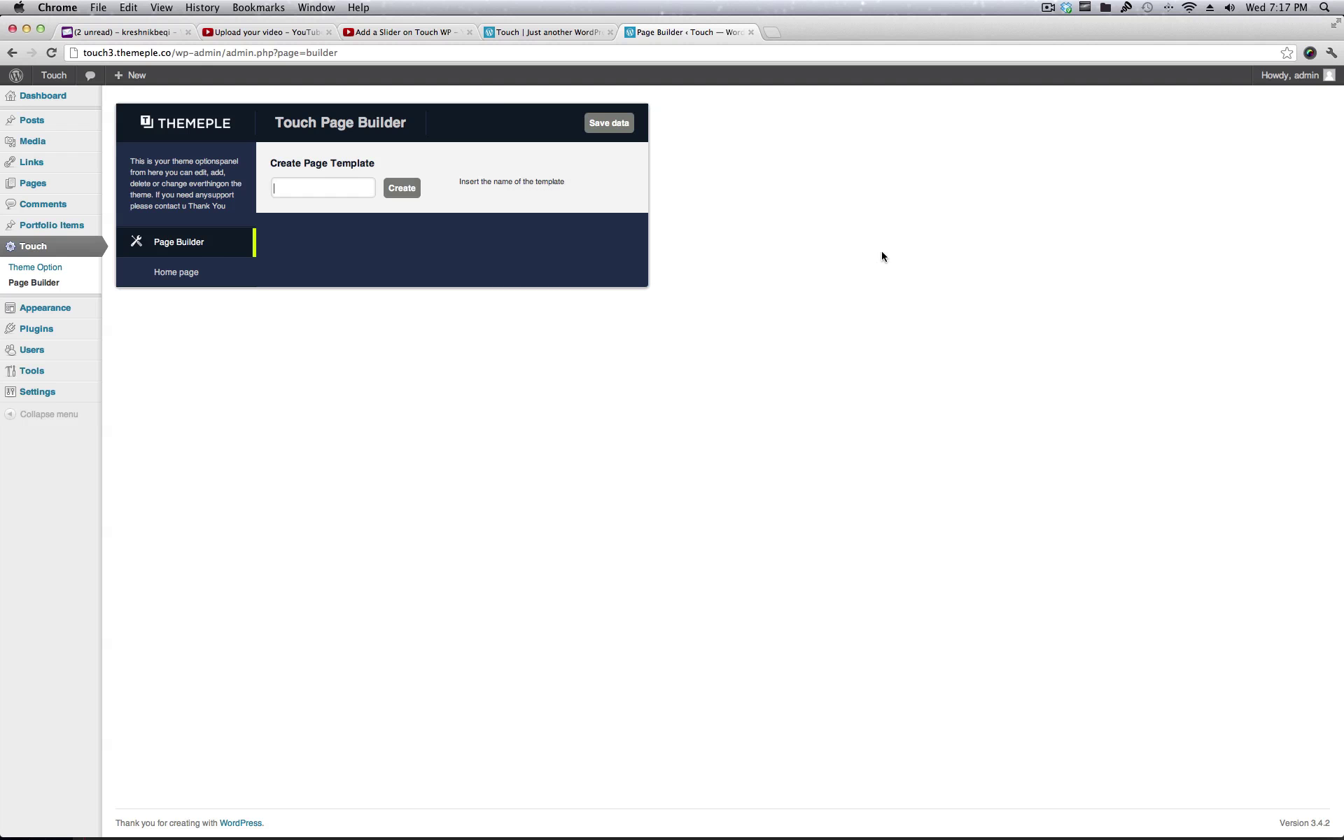
Open the Home page template, keep its layout at no sidebar, and add a Page Split element
click(179, 277)
click(359, 211)
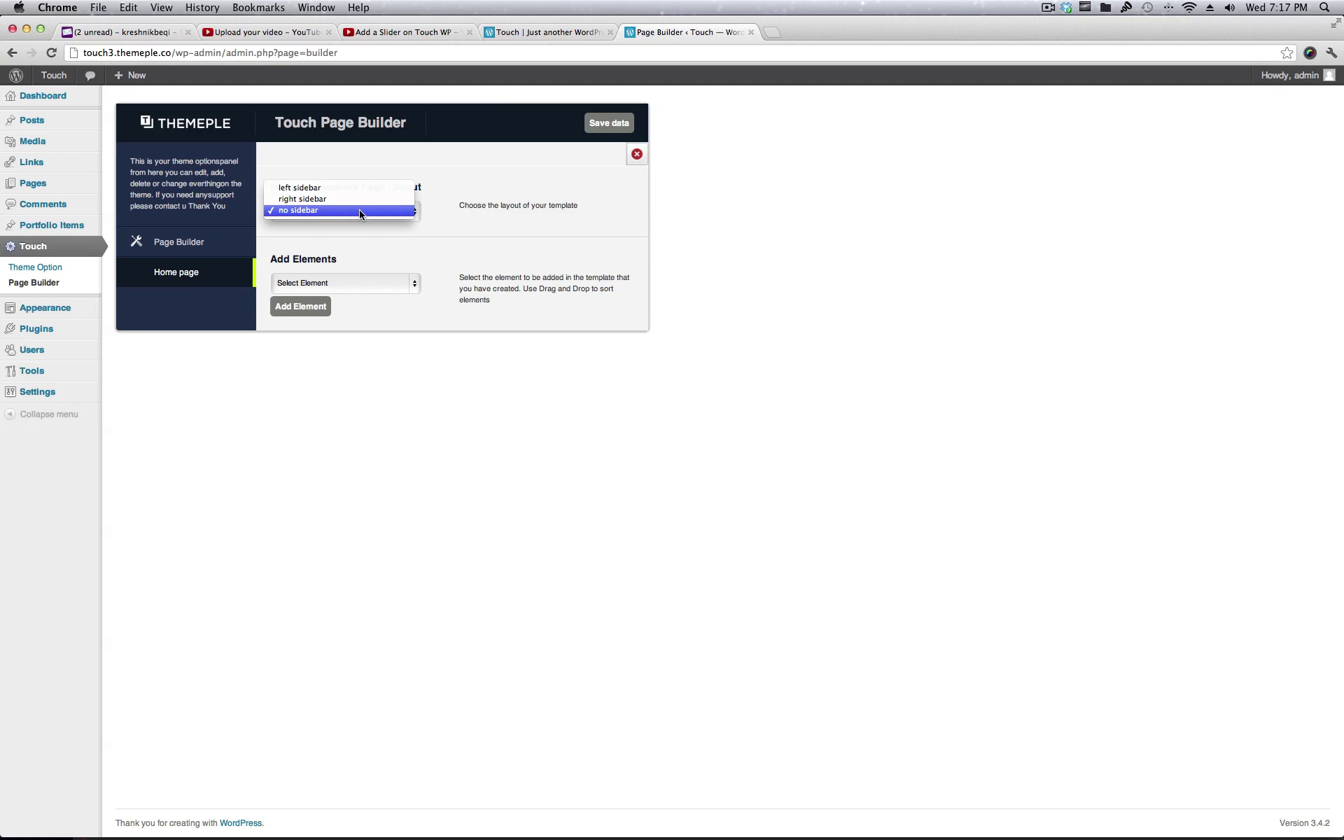
click(368, 221)
click(371, 282)
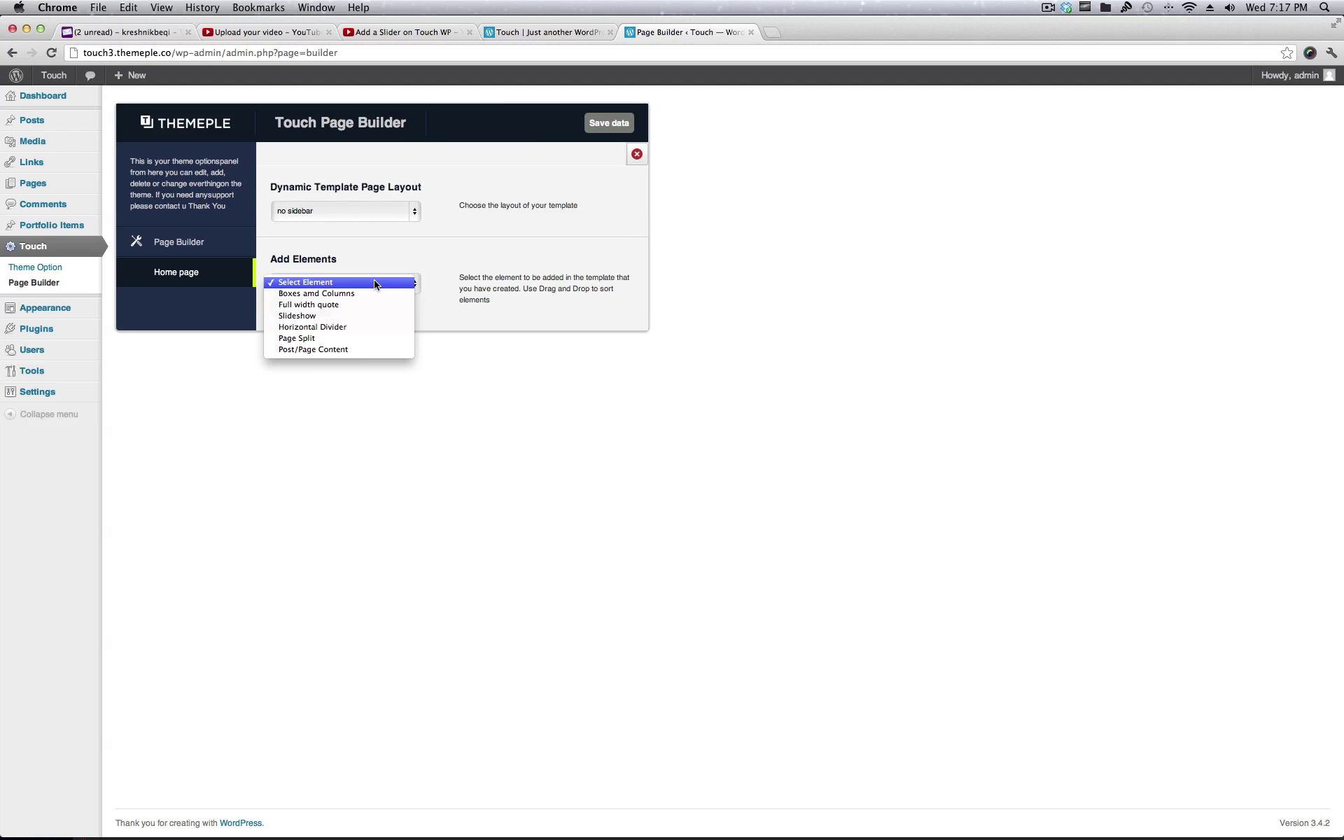
click(350, 339)
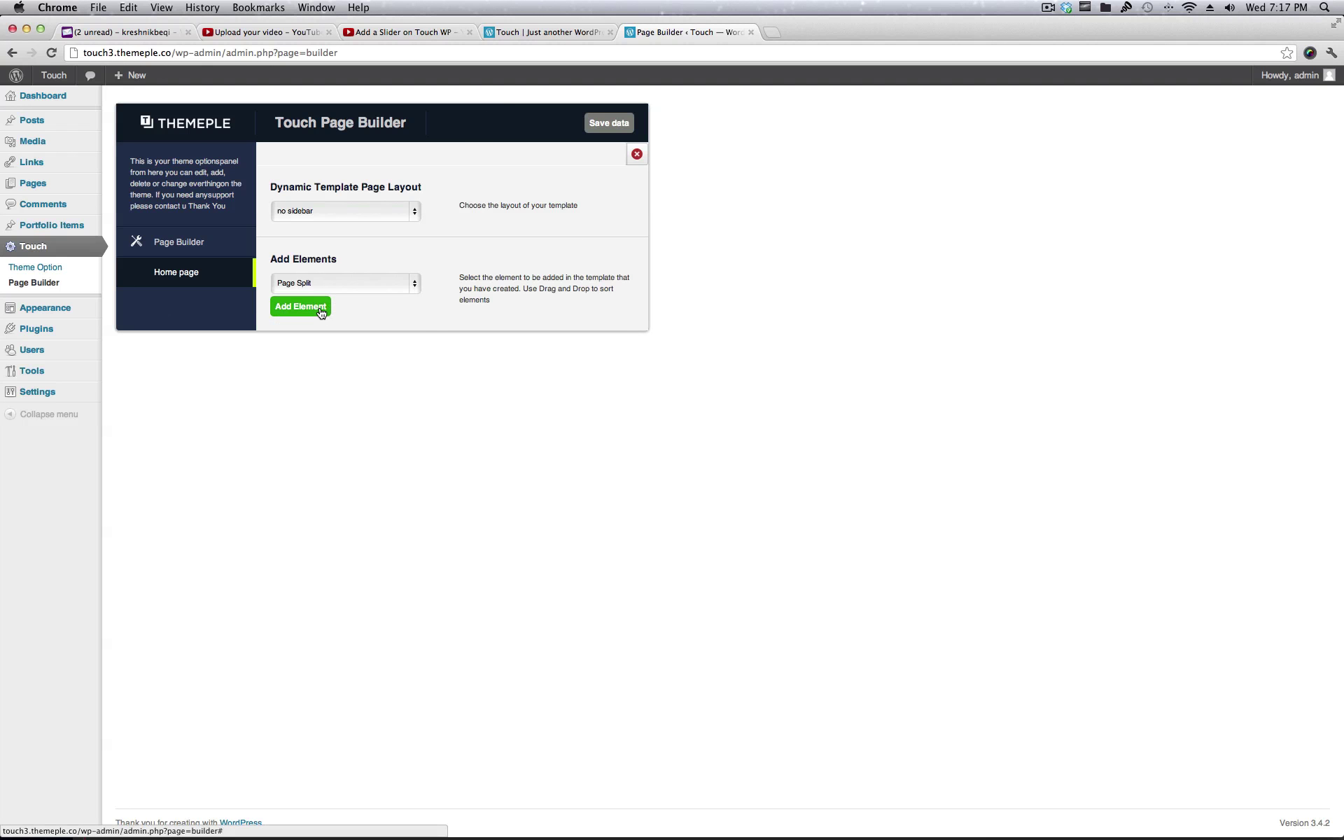
click(321, 310)
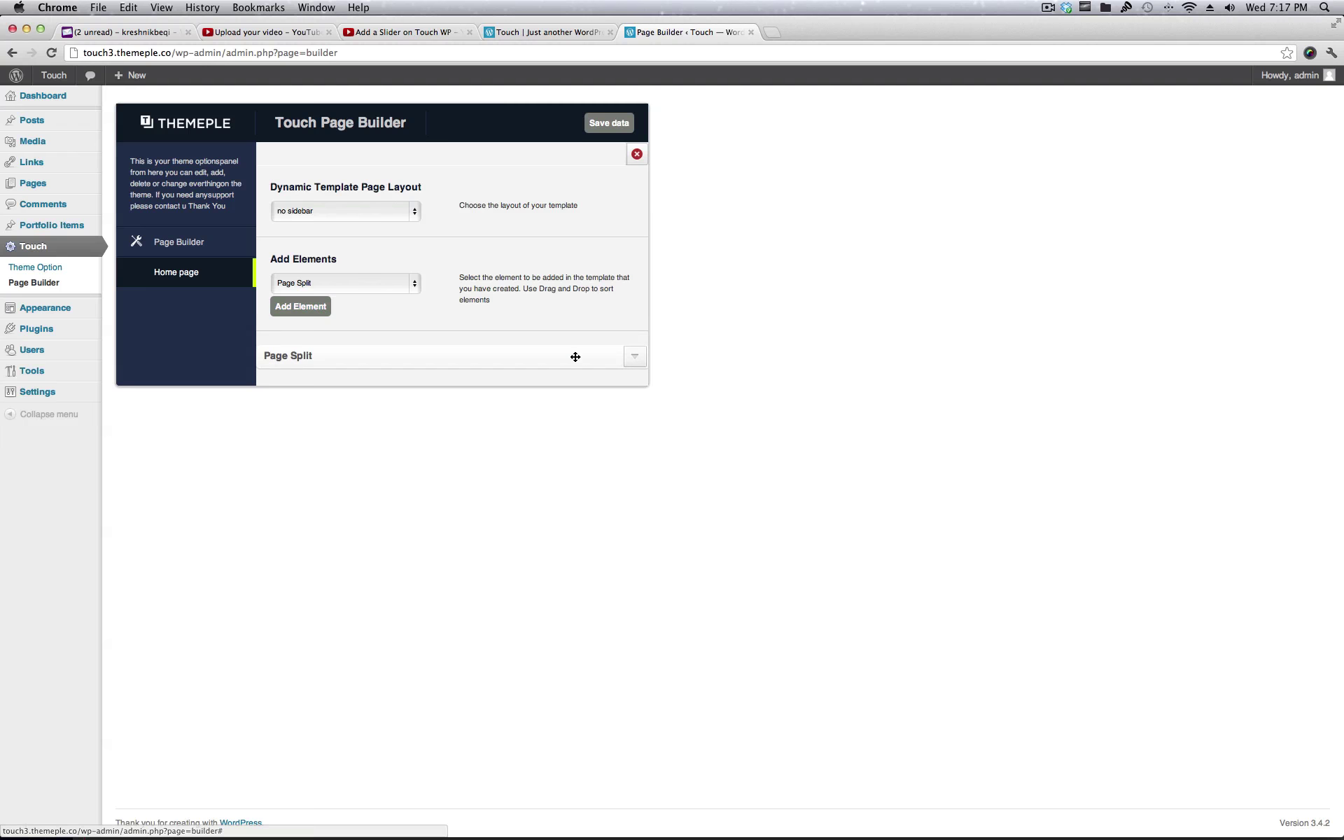
Expand the Page Split element and review its settings, including the container style choices, and collapse it again
click(628, 359)
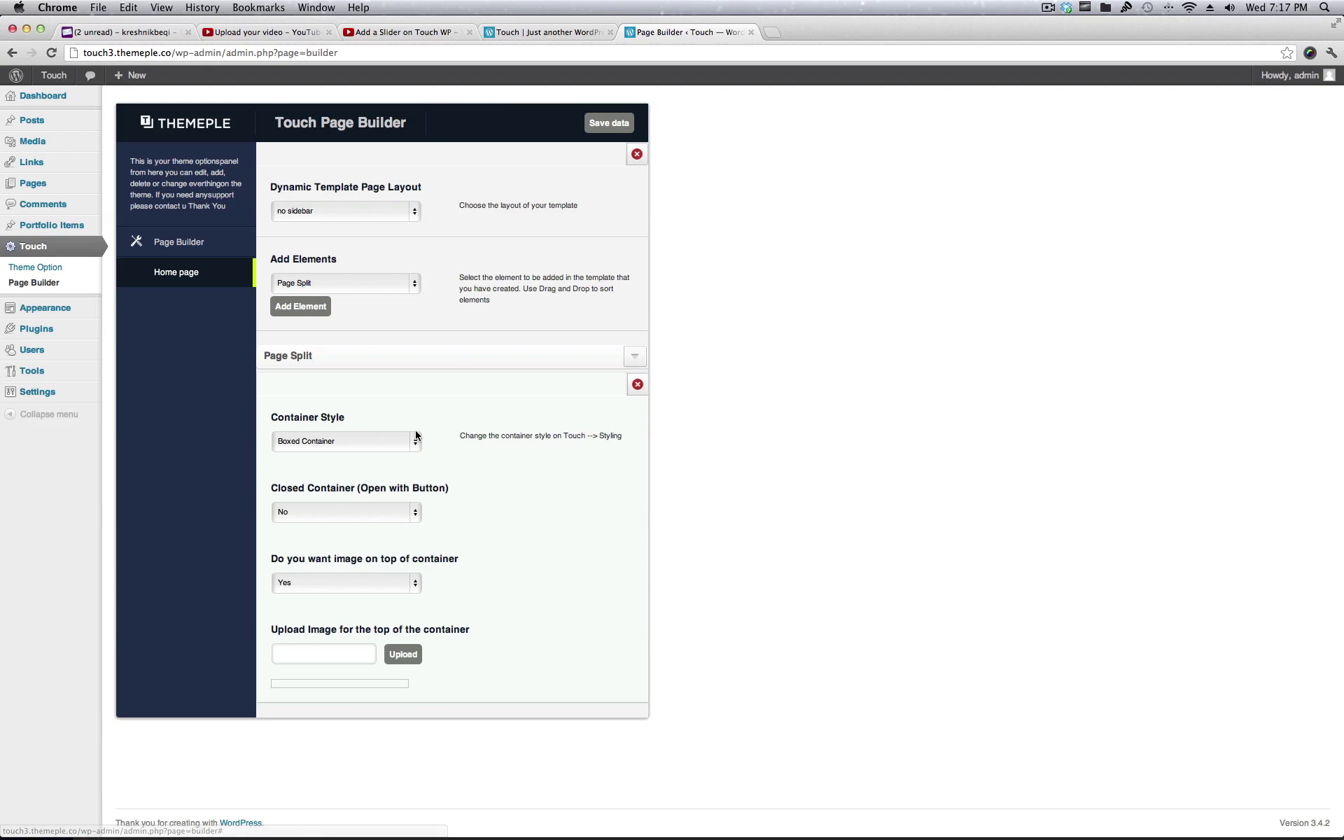
click(404, 441)
click(579, 537)
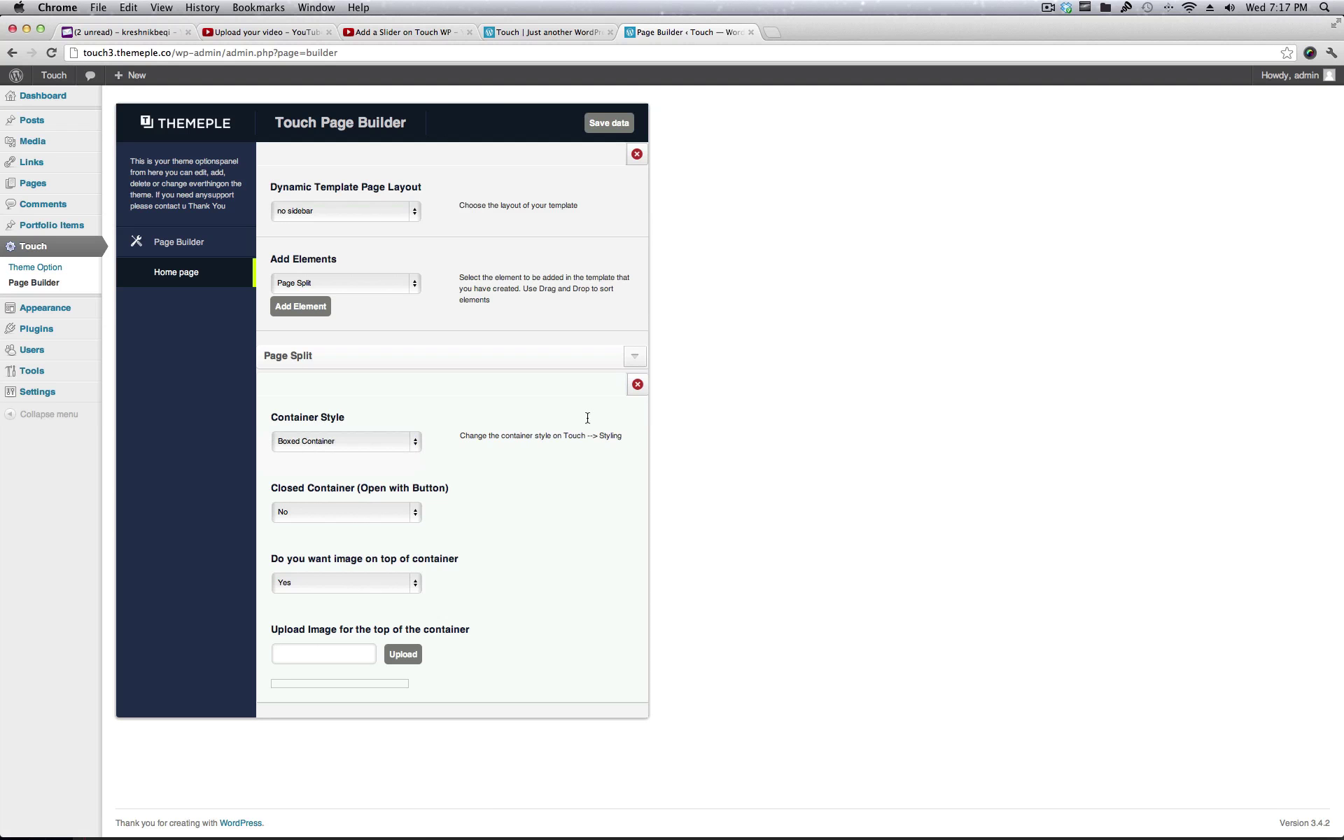
click(635, 357)
Add a Boxes and Columns element to the Home page template and view its column settings
click(329, 283)
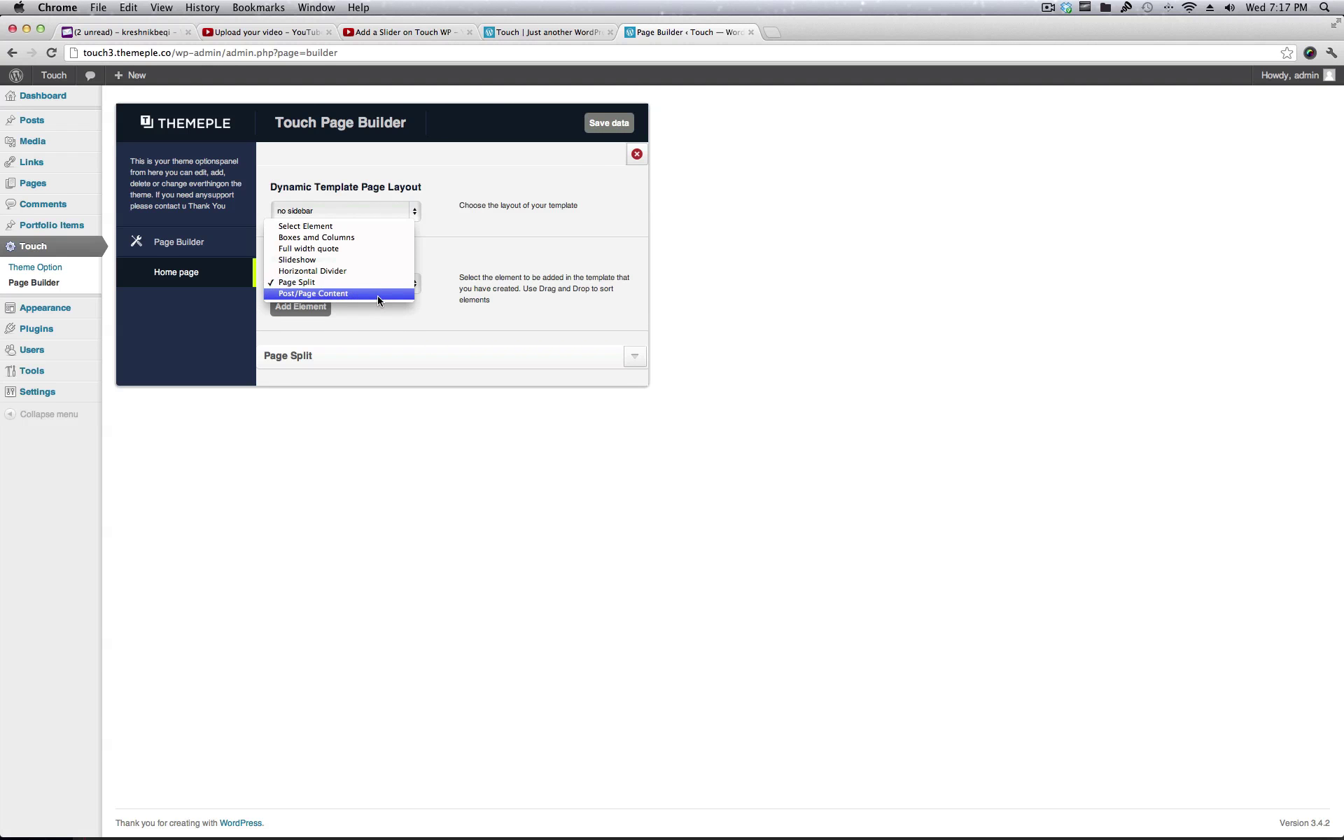
click(317, 238)
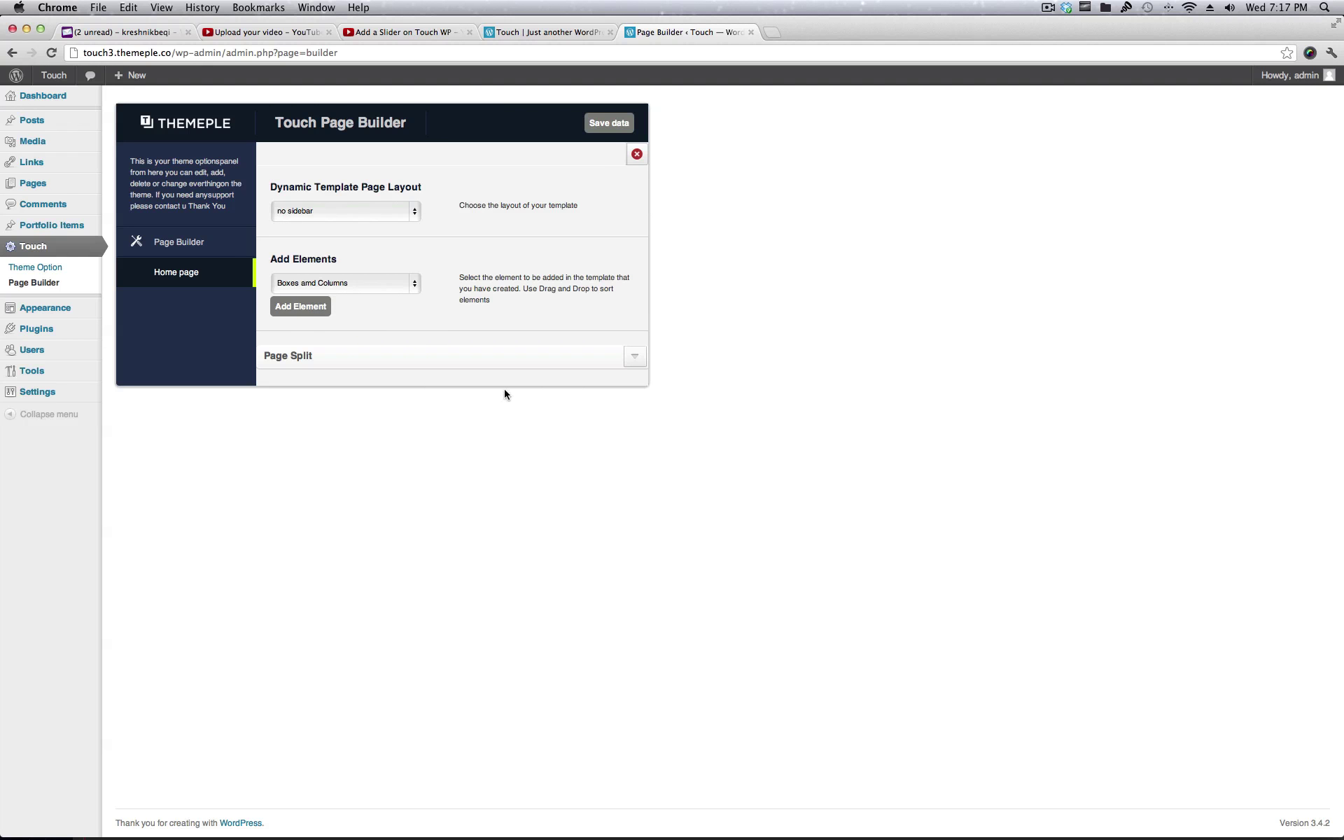
click(311, 312)
click(643, 409)
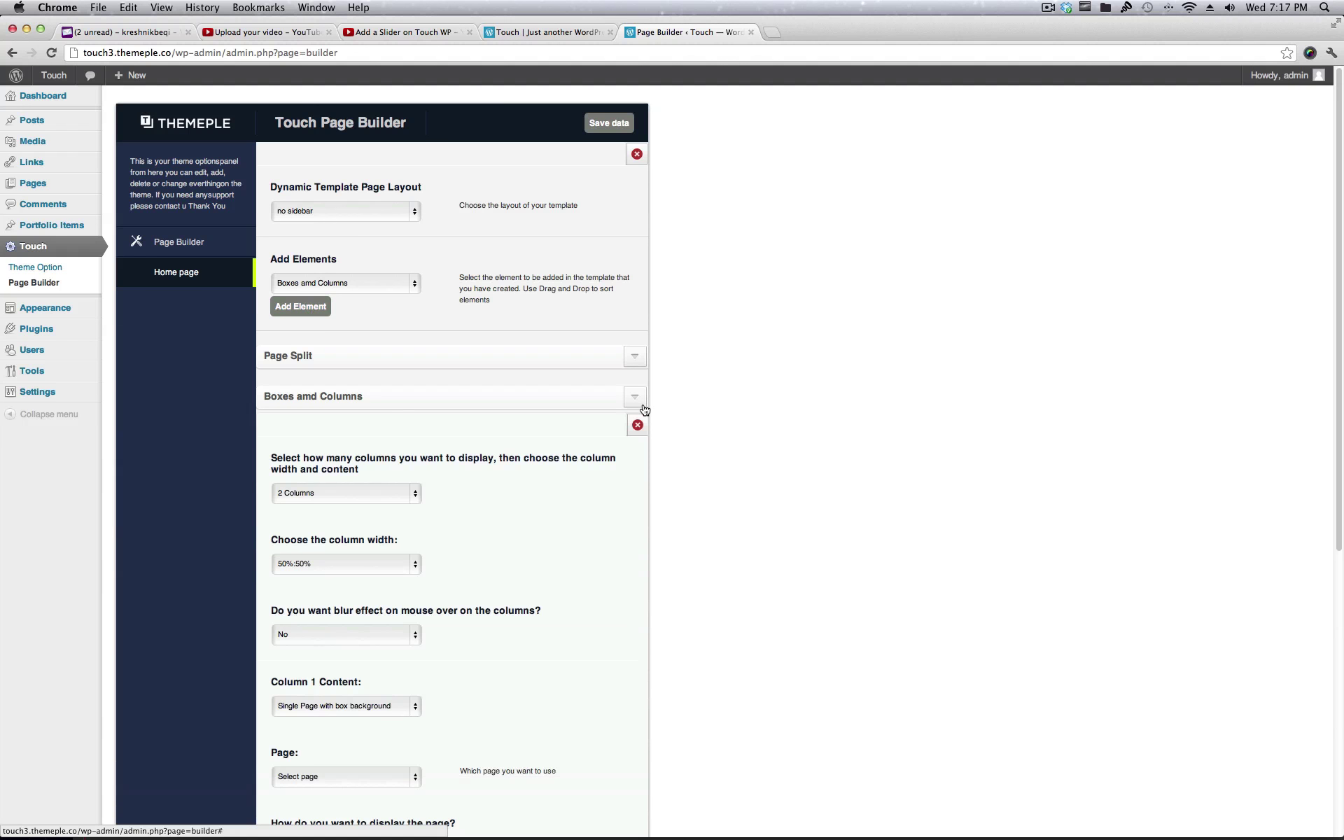
click(642, 409)
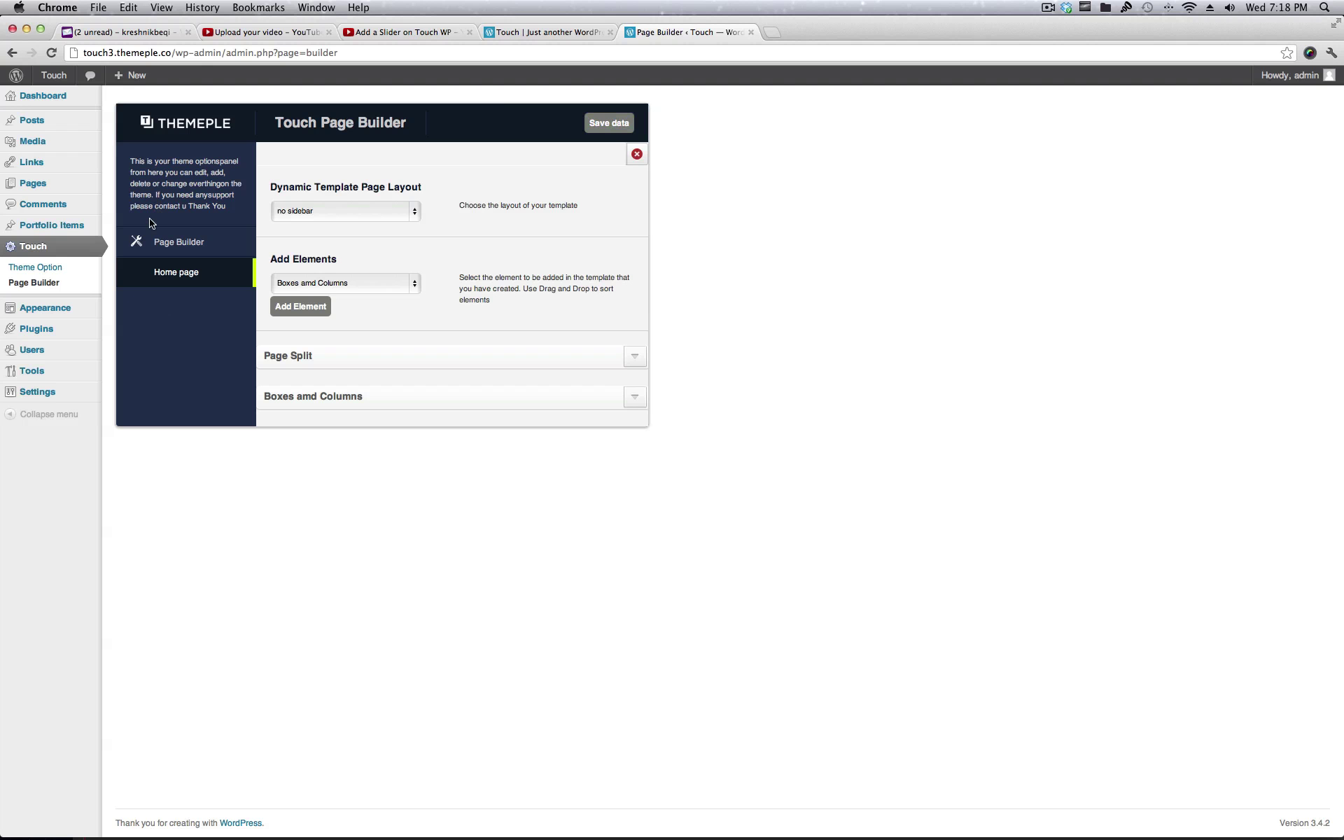
Delete the Home page template from the Page Builder
click(638, 155)
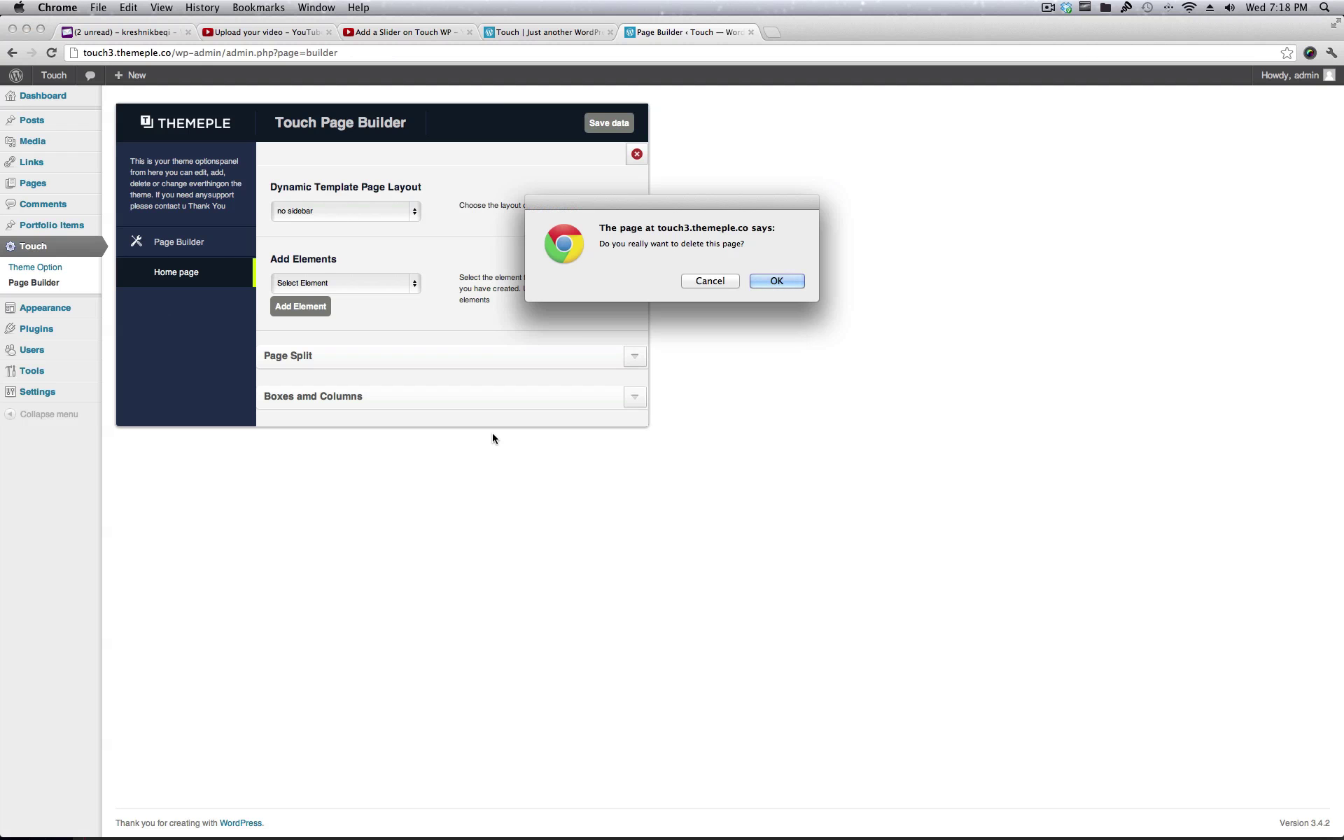
click(769, 280)
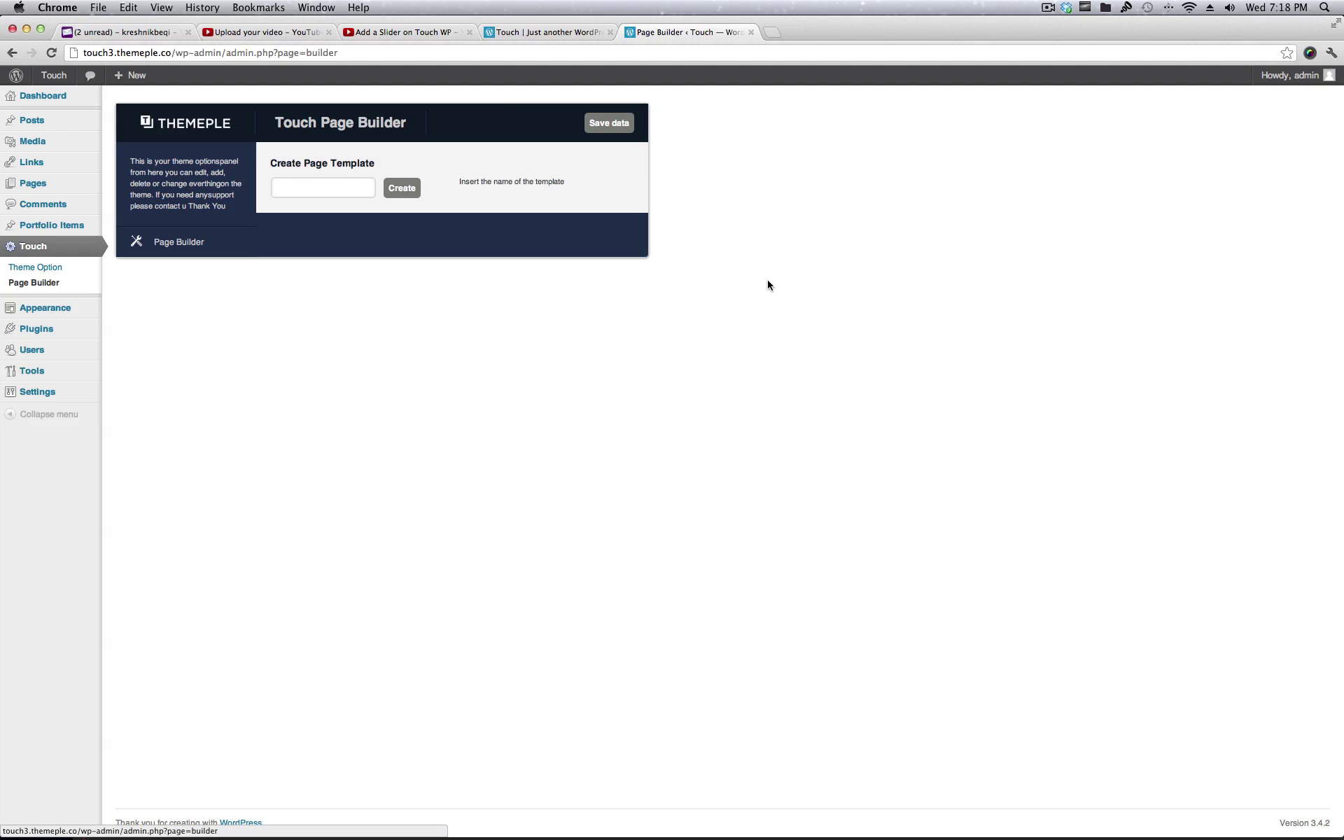
Import the theme's dummy data from the general Theme Option settings
click(25, 266)
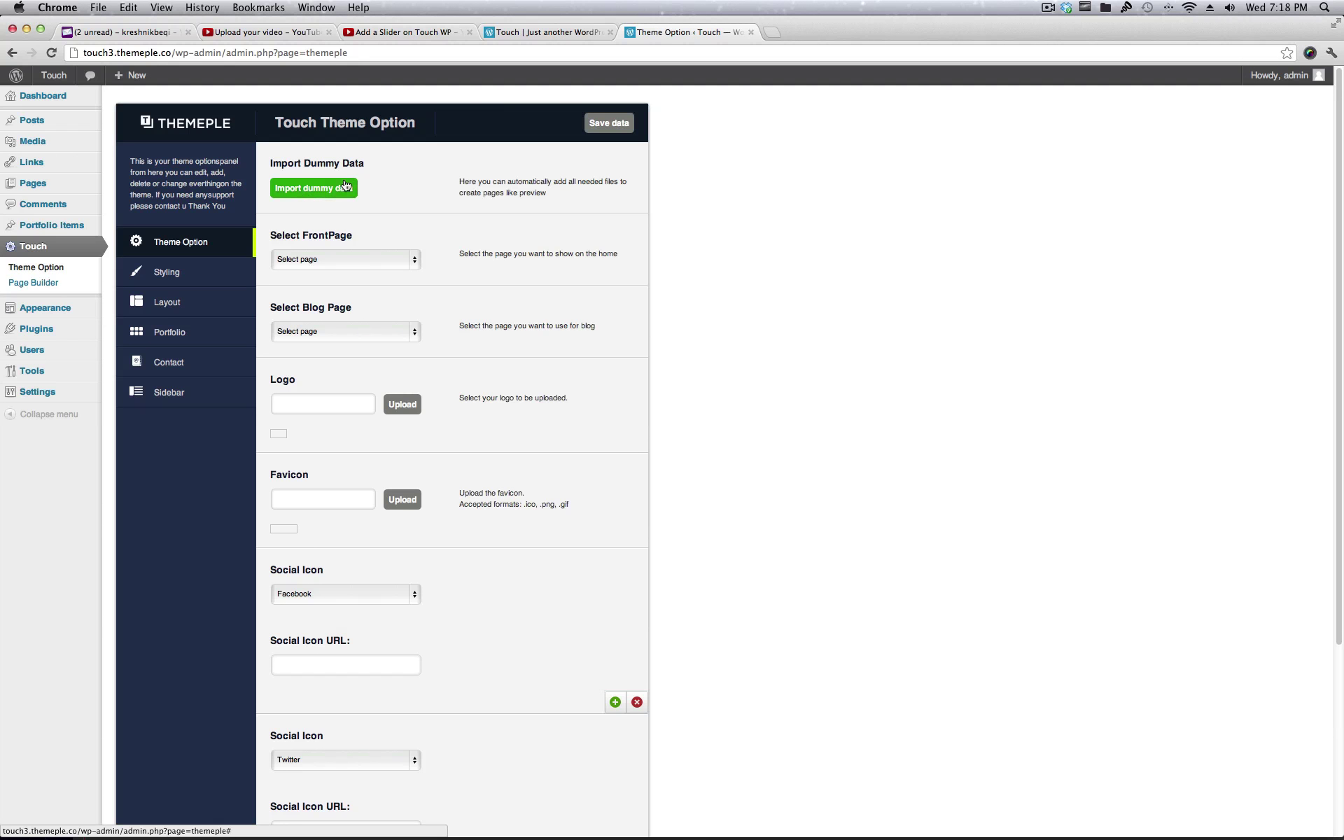
click(333, 189)
click(785, 282)
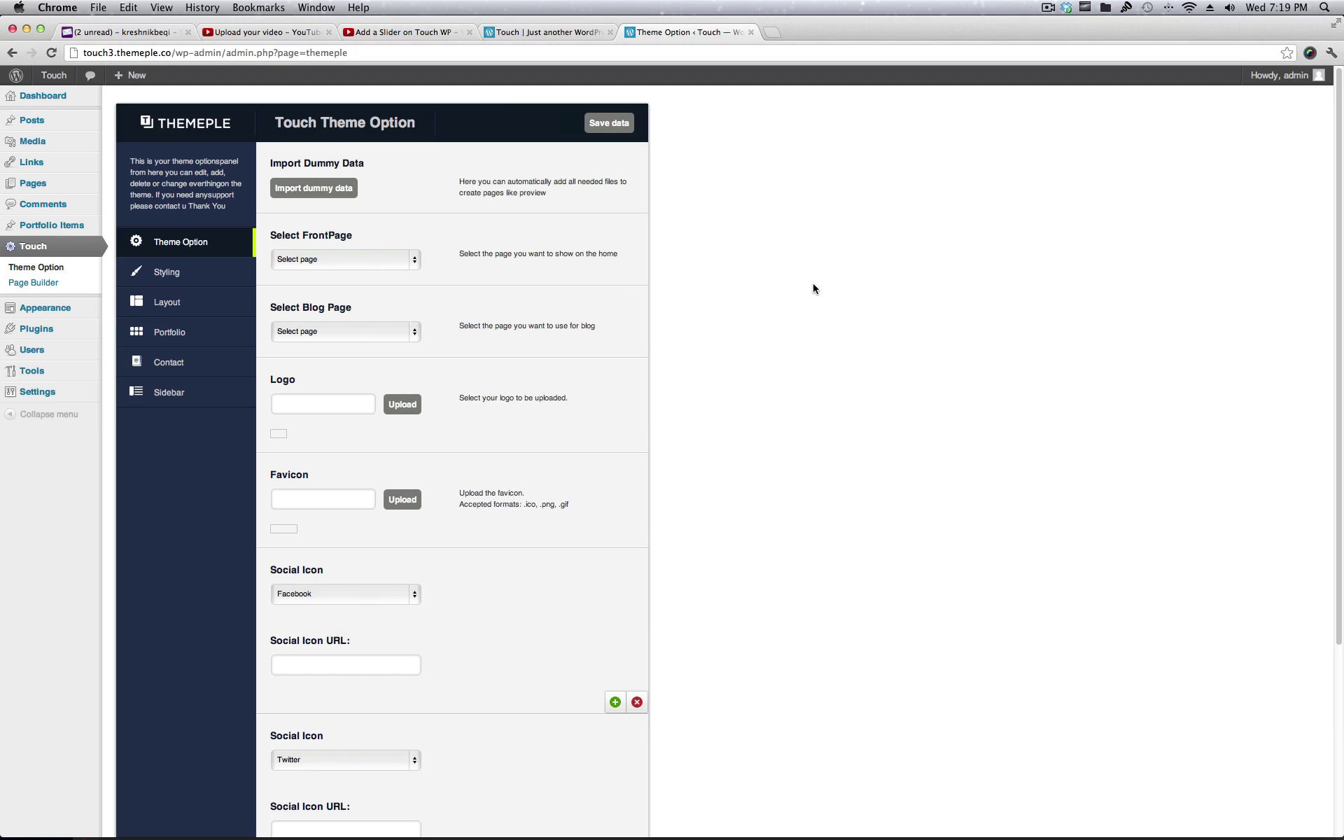
Browse the imported Page Builder templates, including Services, Home, Home Expanded and Business, and return to the Home template's elements
mouse_move(17, 165)
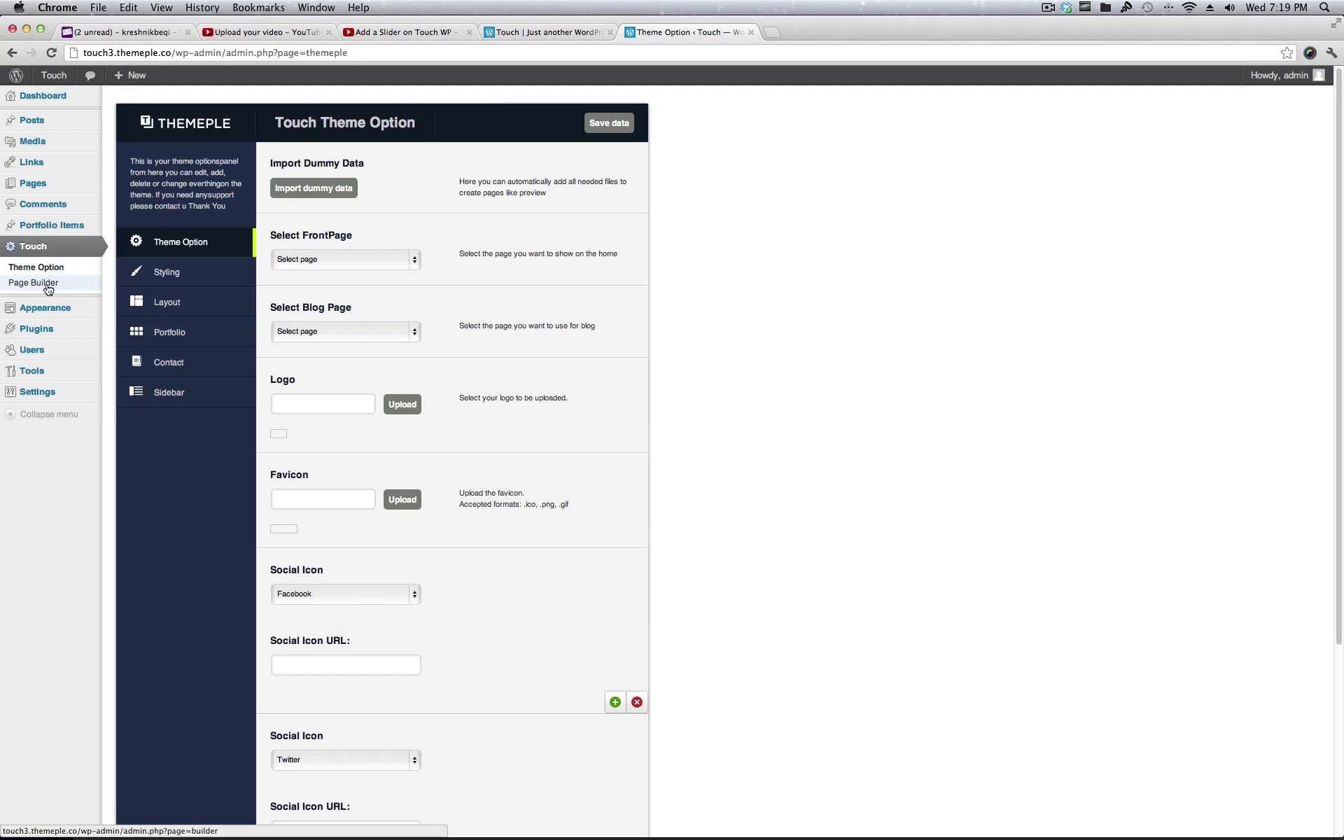
click(47, 286)
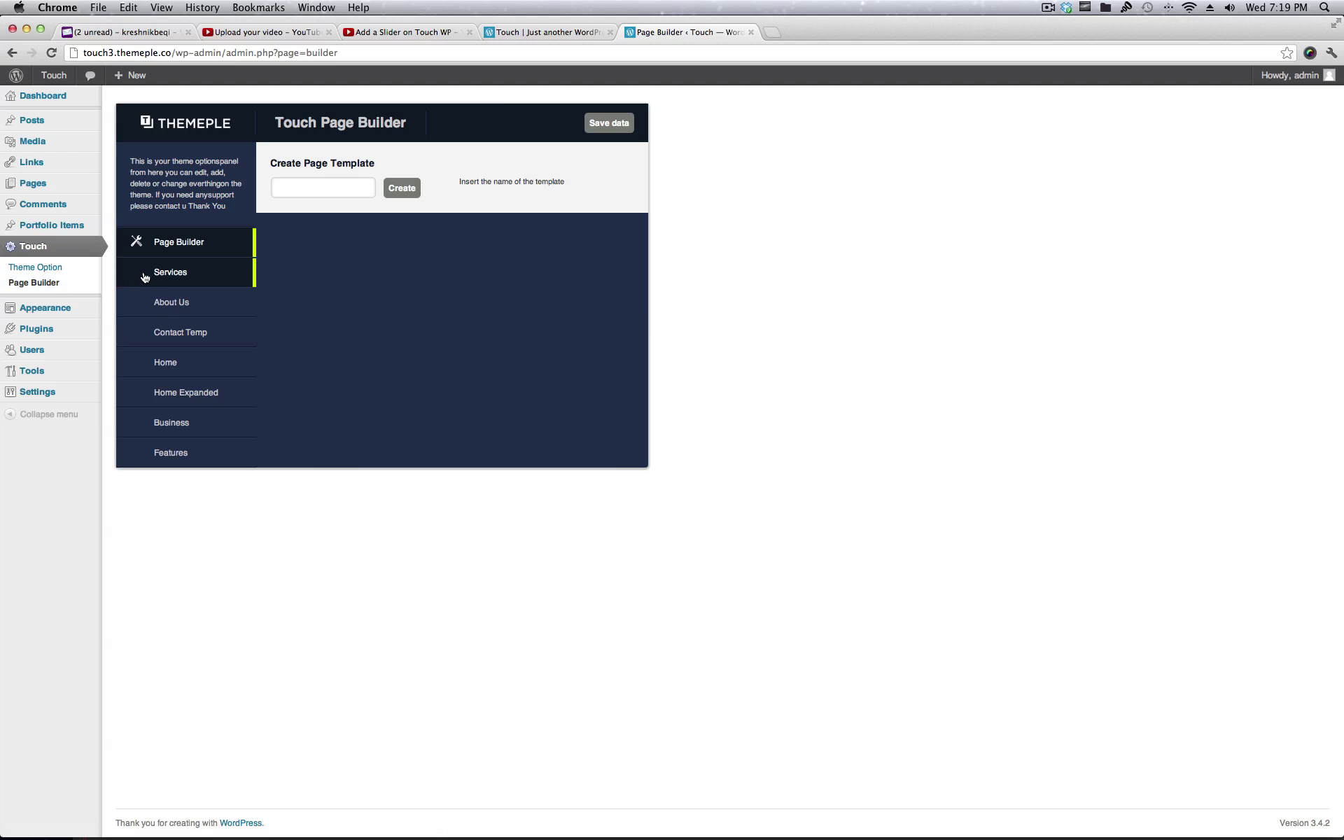
click(145, 276)
click(163, 363)
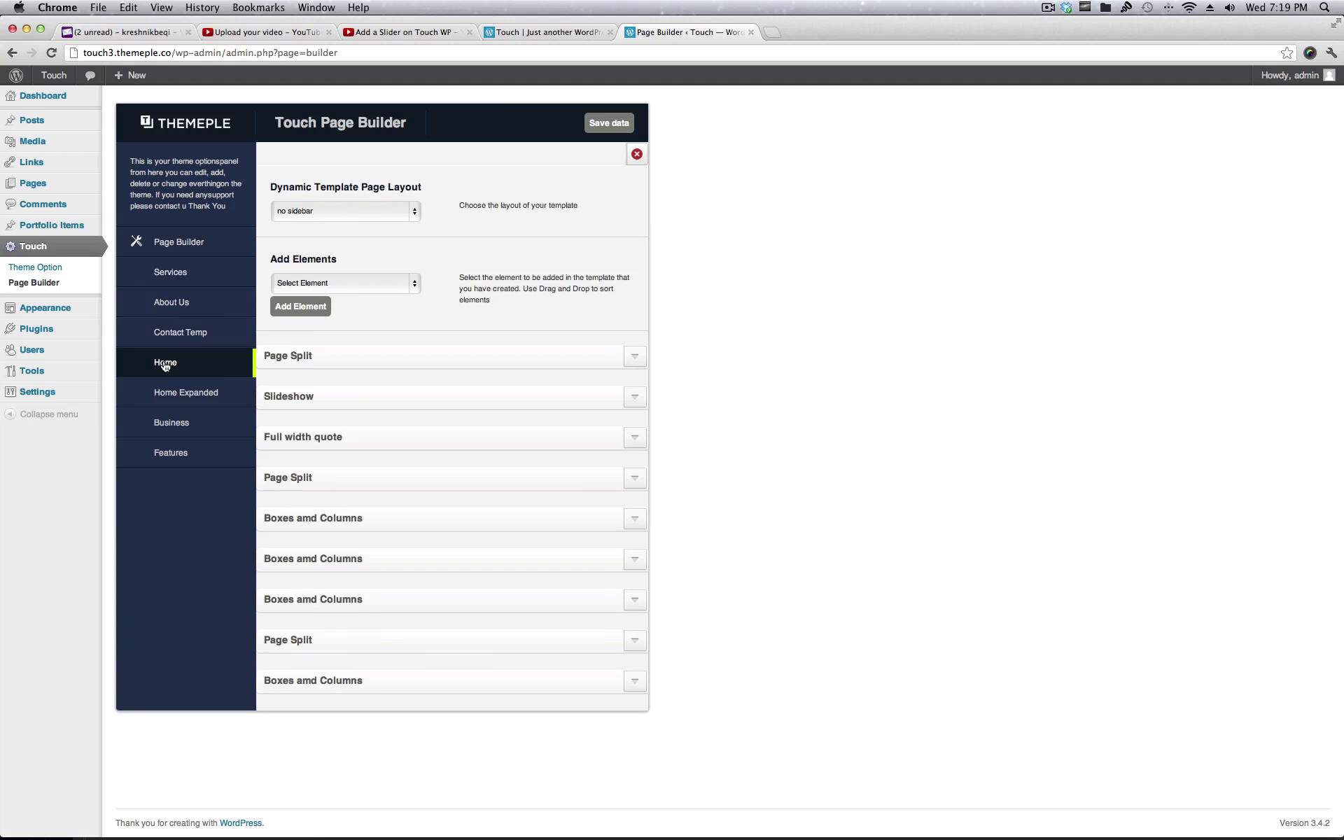
click(159, 385)
click(170, 423)
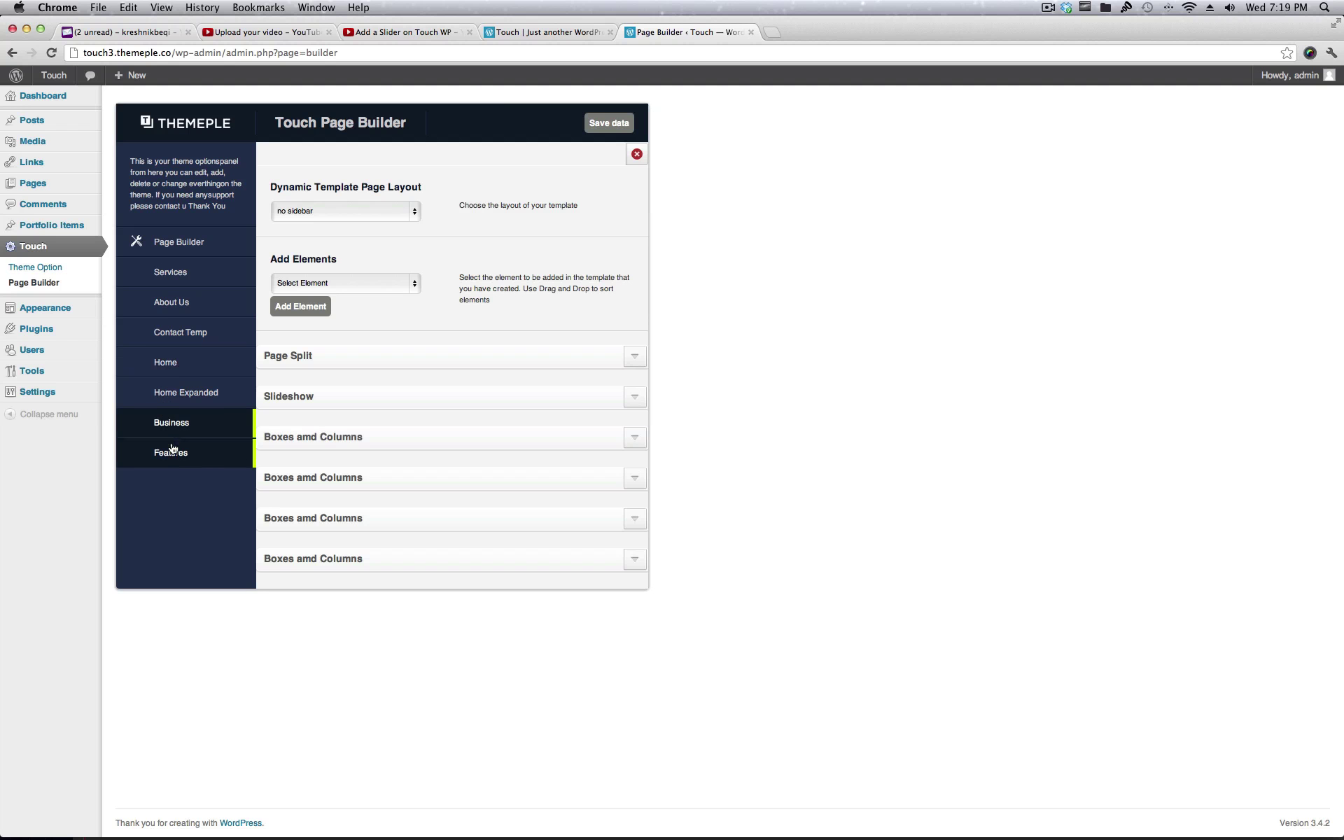
click(182, 369)
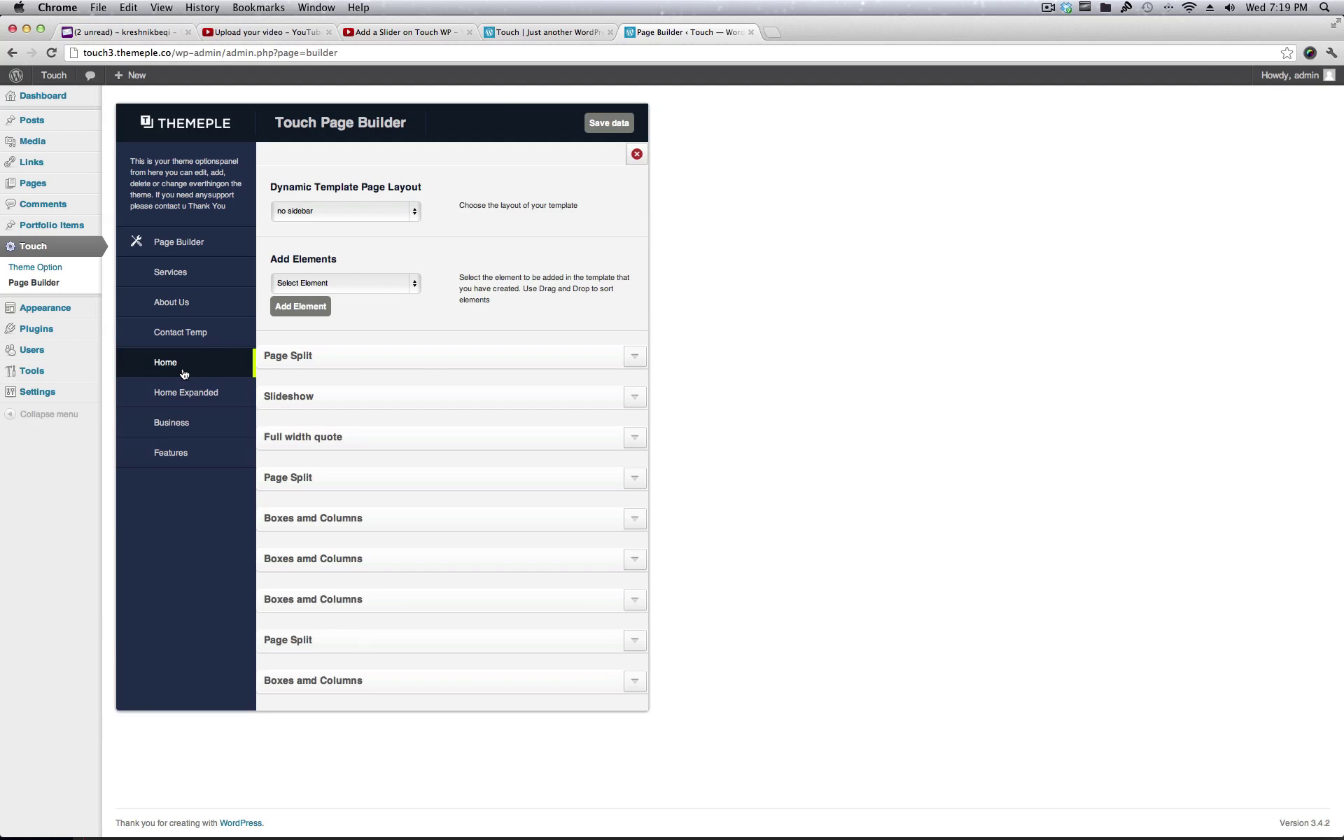
Try reordering the Page Split, Slideshow and Full width quote elements at the start of the Home template
drag(325, 391, 325, 360)
drag(322, 436, 326, 357)
drag(316, 441, 324, 354)
drag(312, 437, 330, 396)
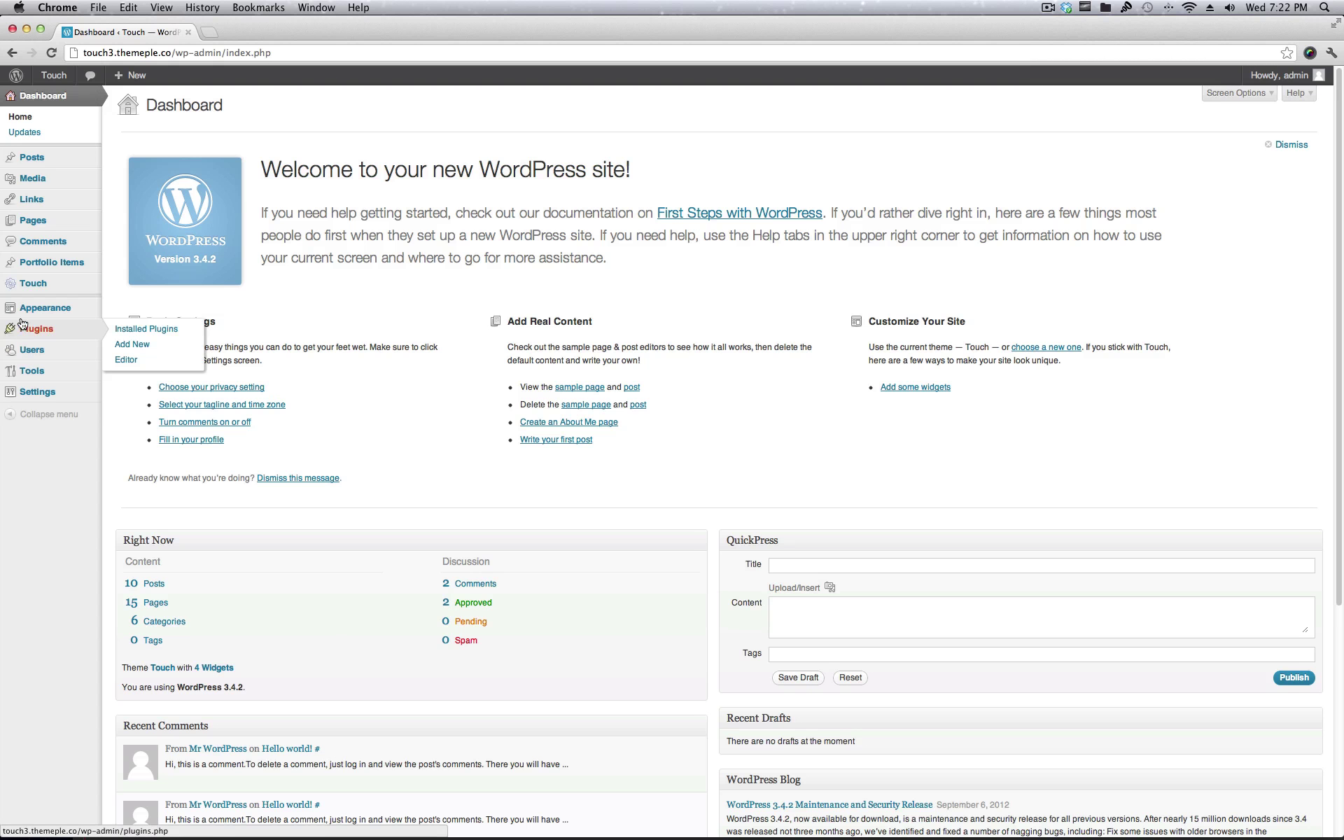
Assign the main menu to the Touch Main Navigation theme location and save both the location and the menu
mouse_move(40, 315)
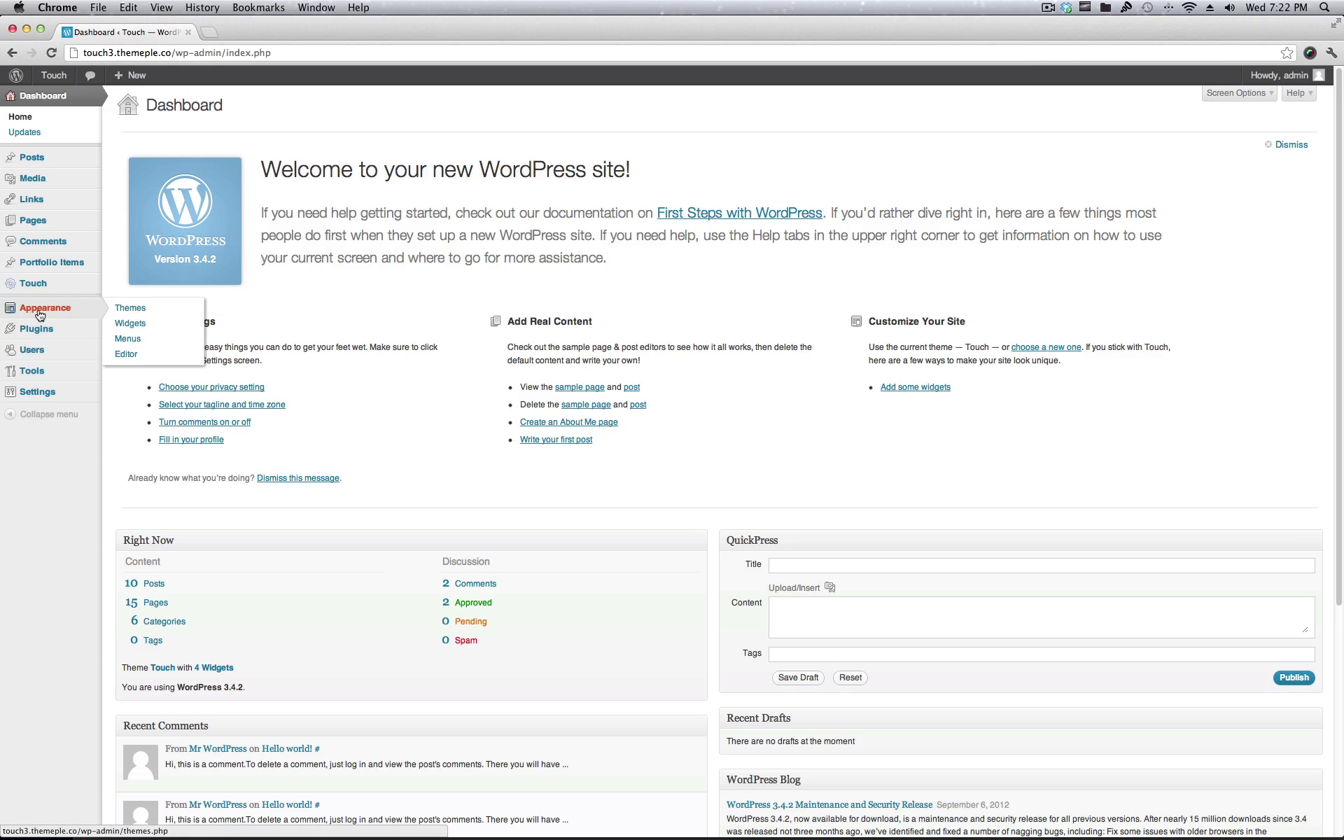
click(132, 341)
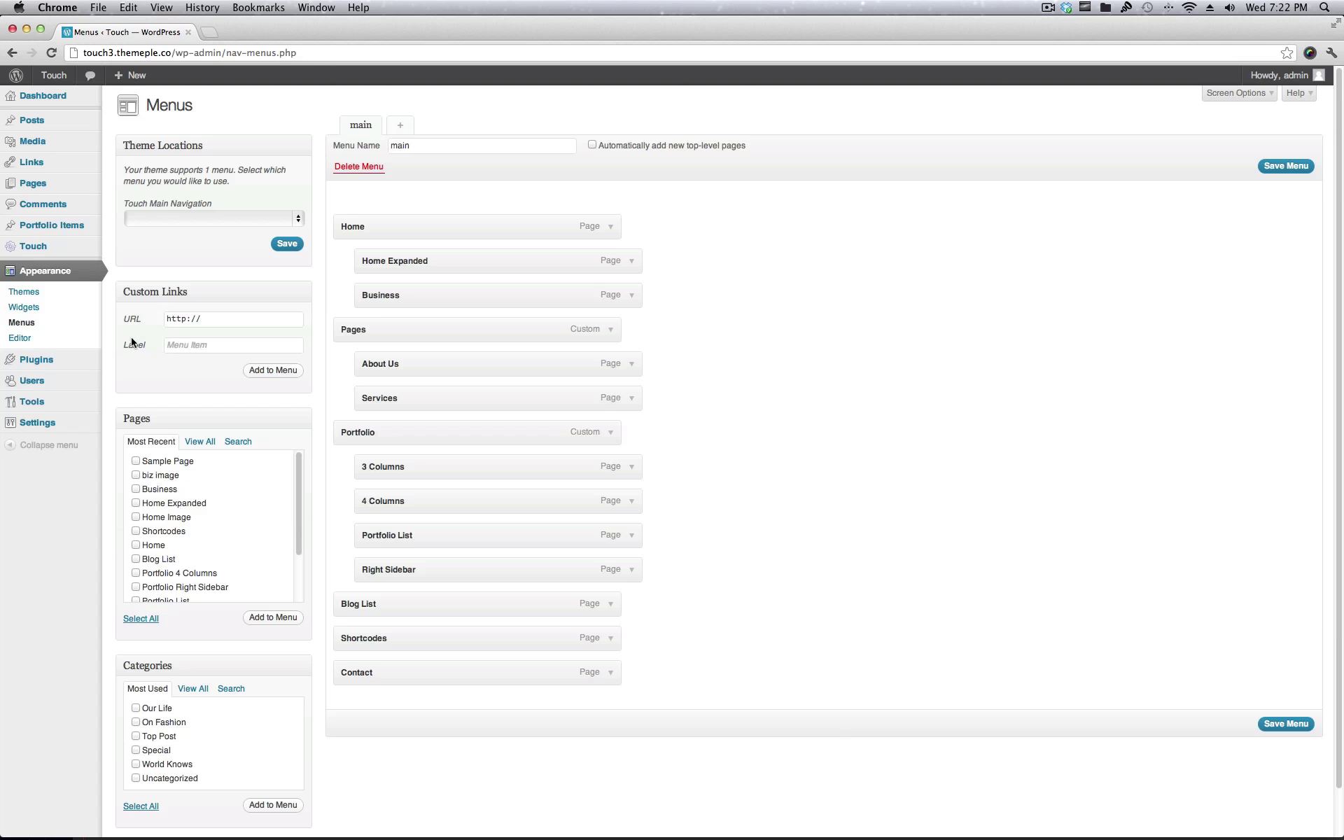
click(298, 217)
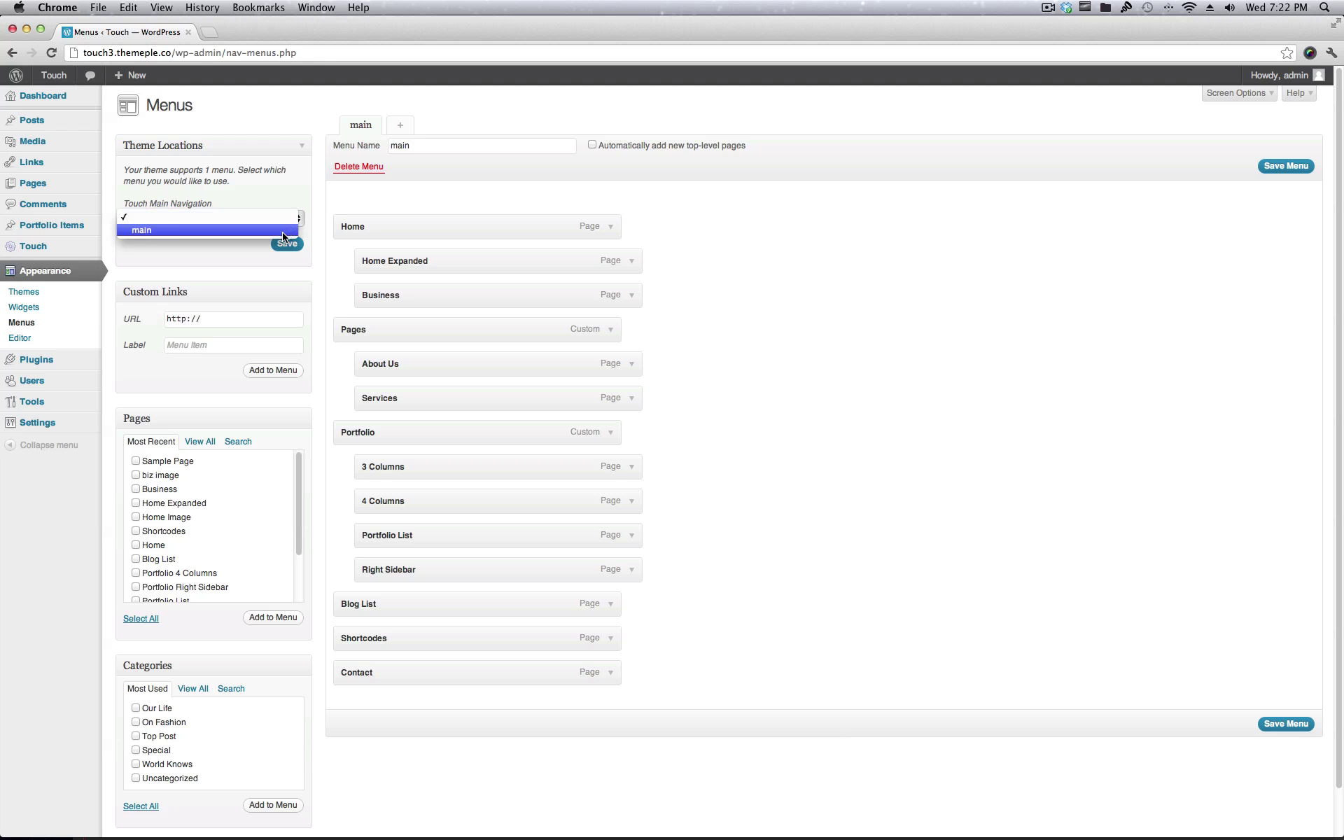
click(284, 230)
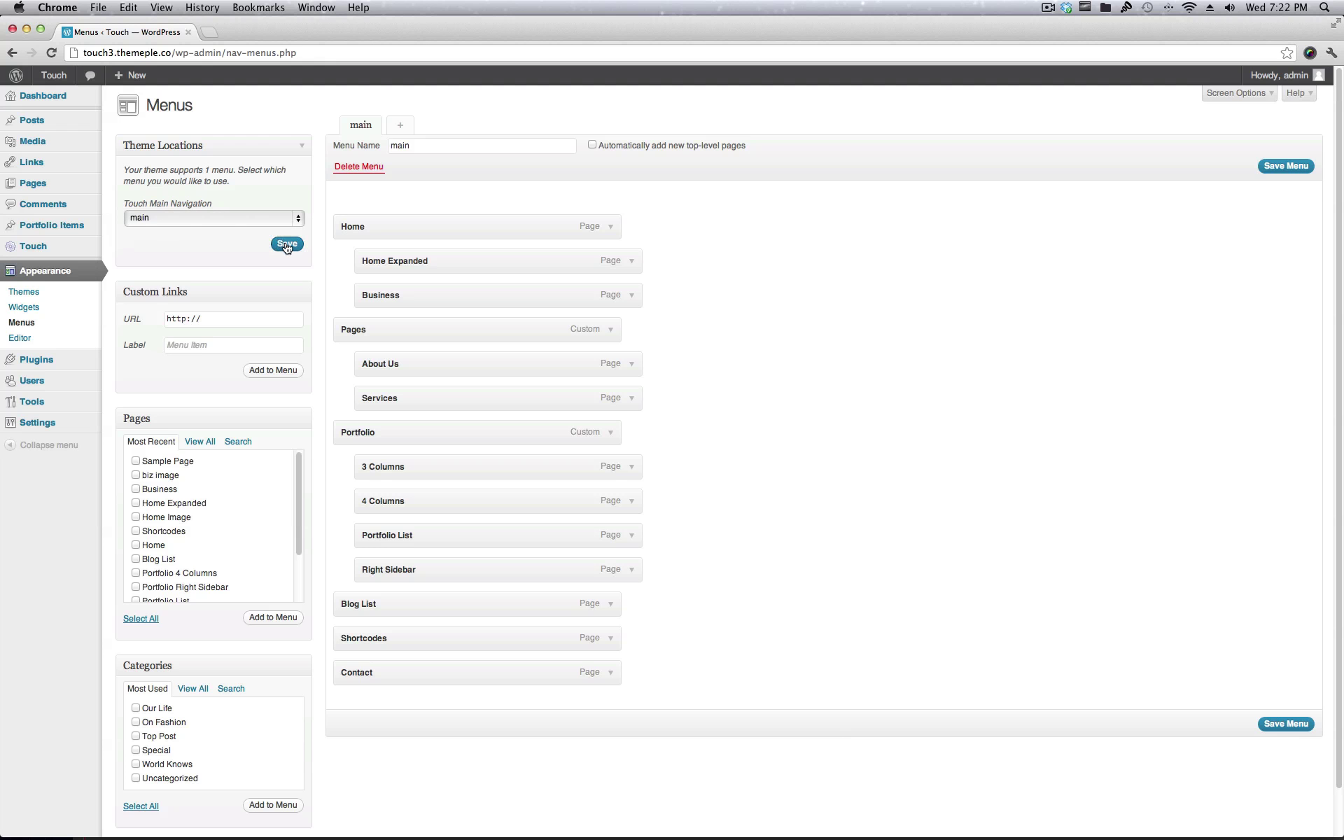
click(286, 245)
click(1288, 169)
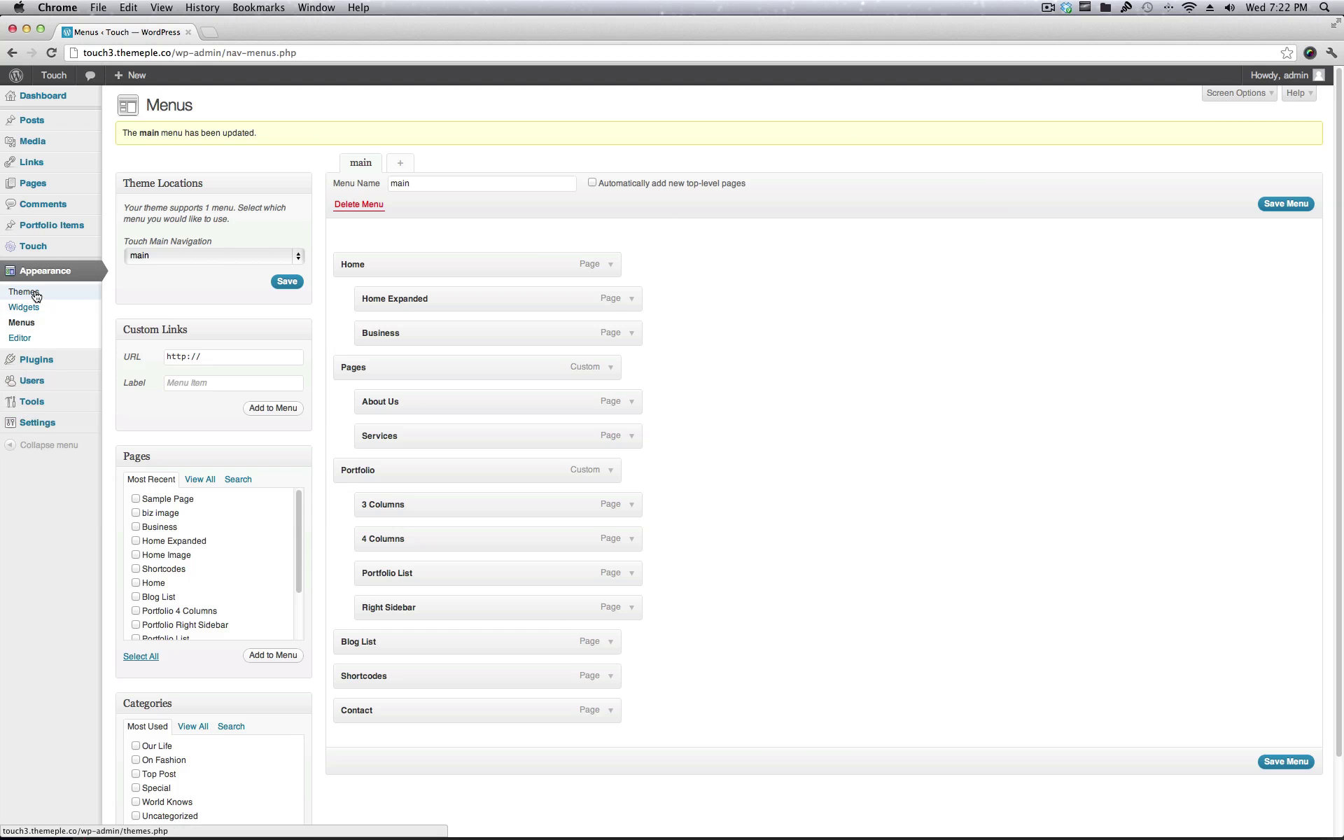
View the site's home page in a new tab and expand the closed container above the boxes
mouse_move(43, 227)
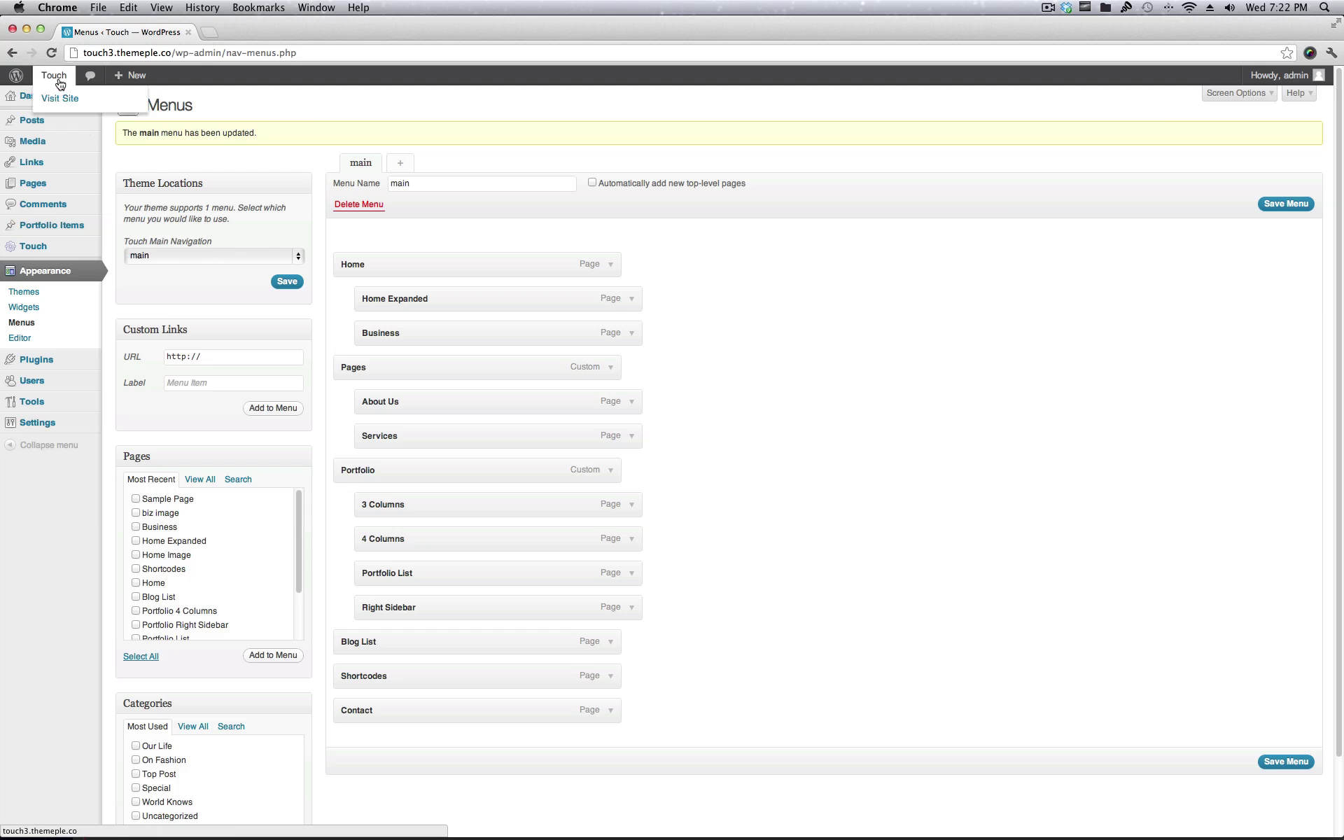
right_click(58, 98)
click(84, 102)
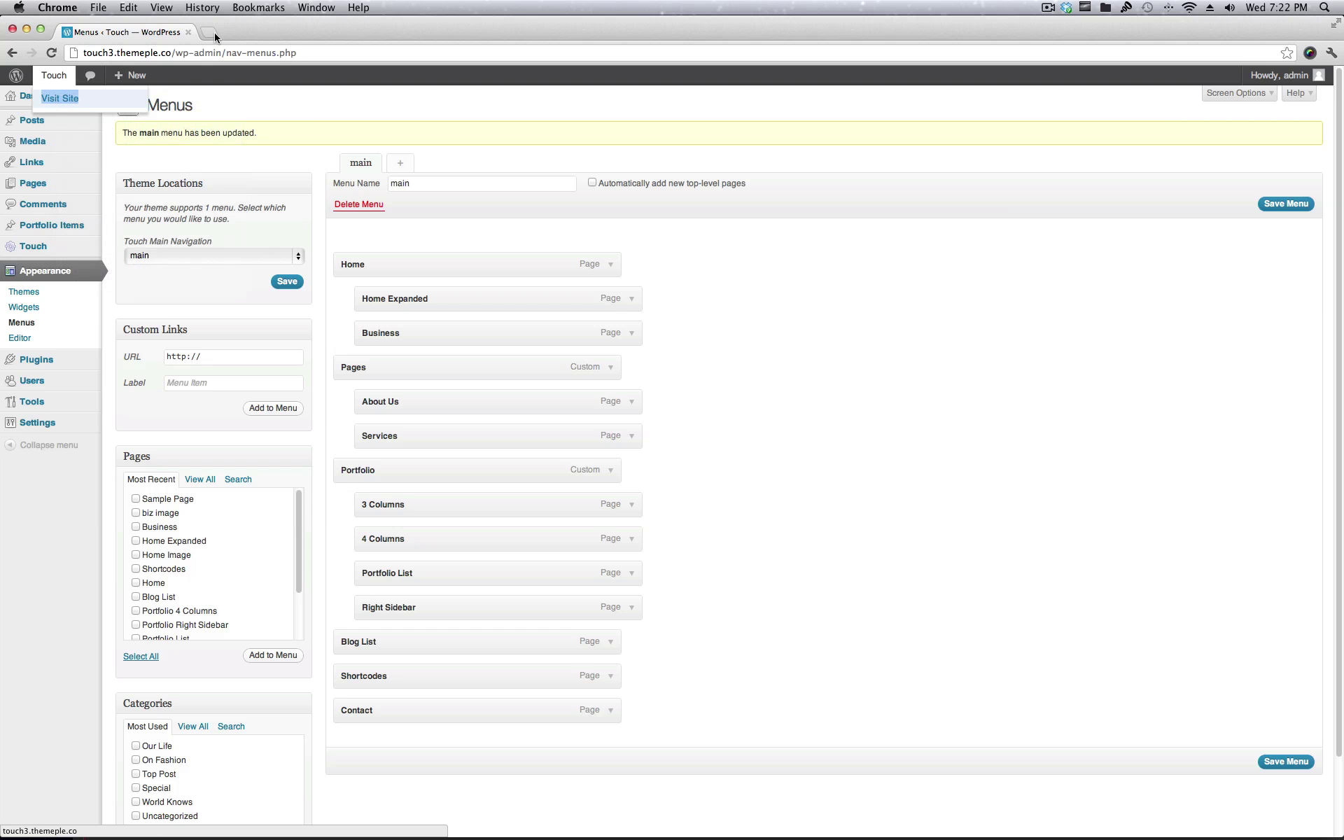
click(242, 31)
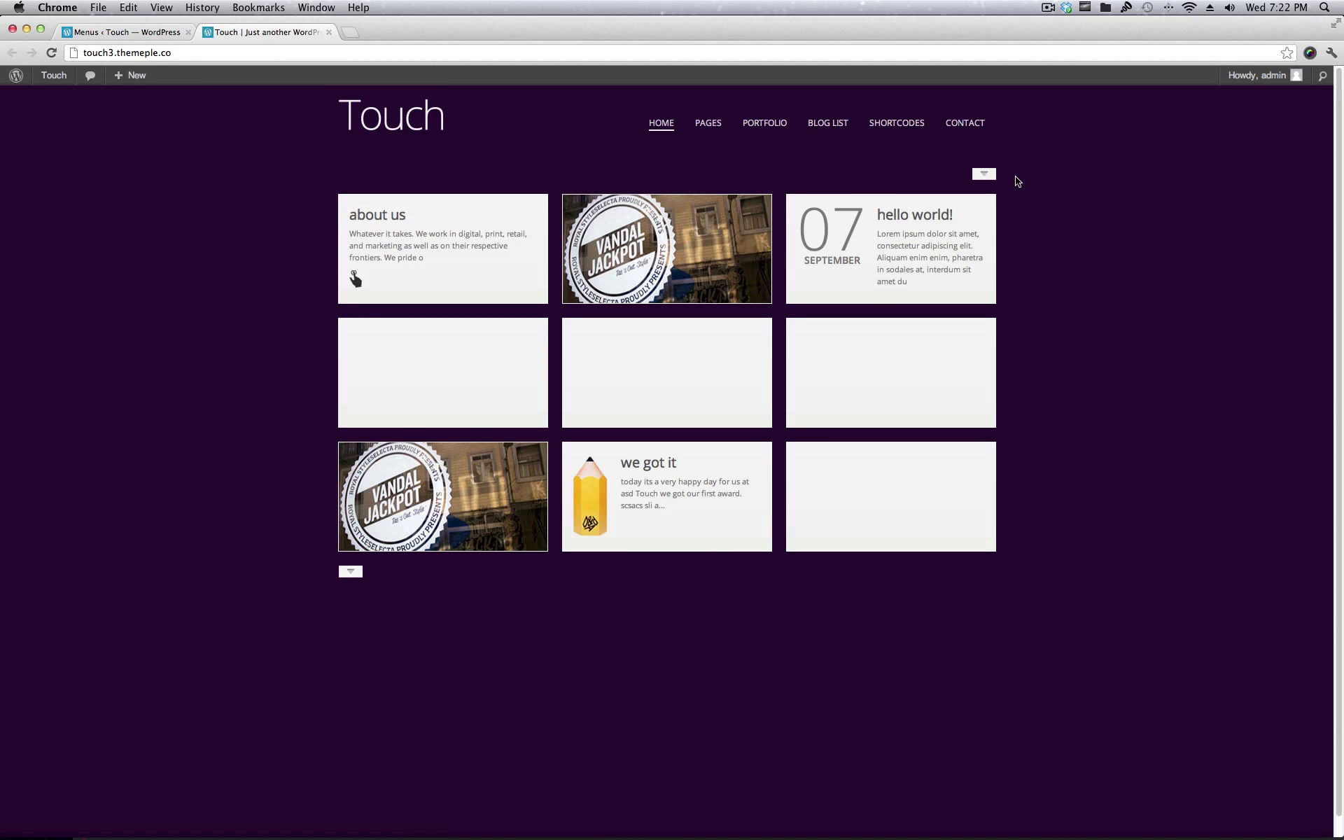
click(984, 174)
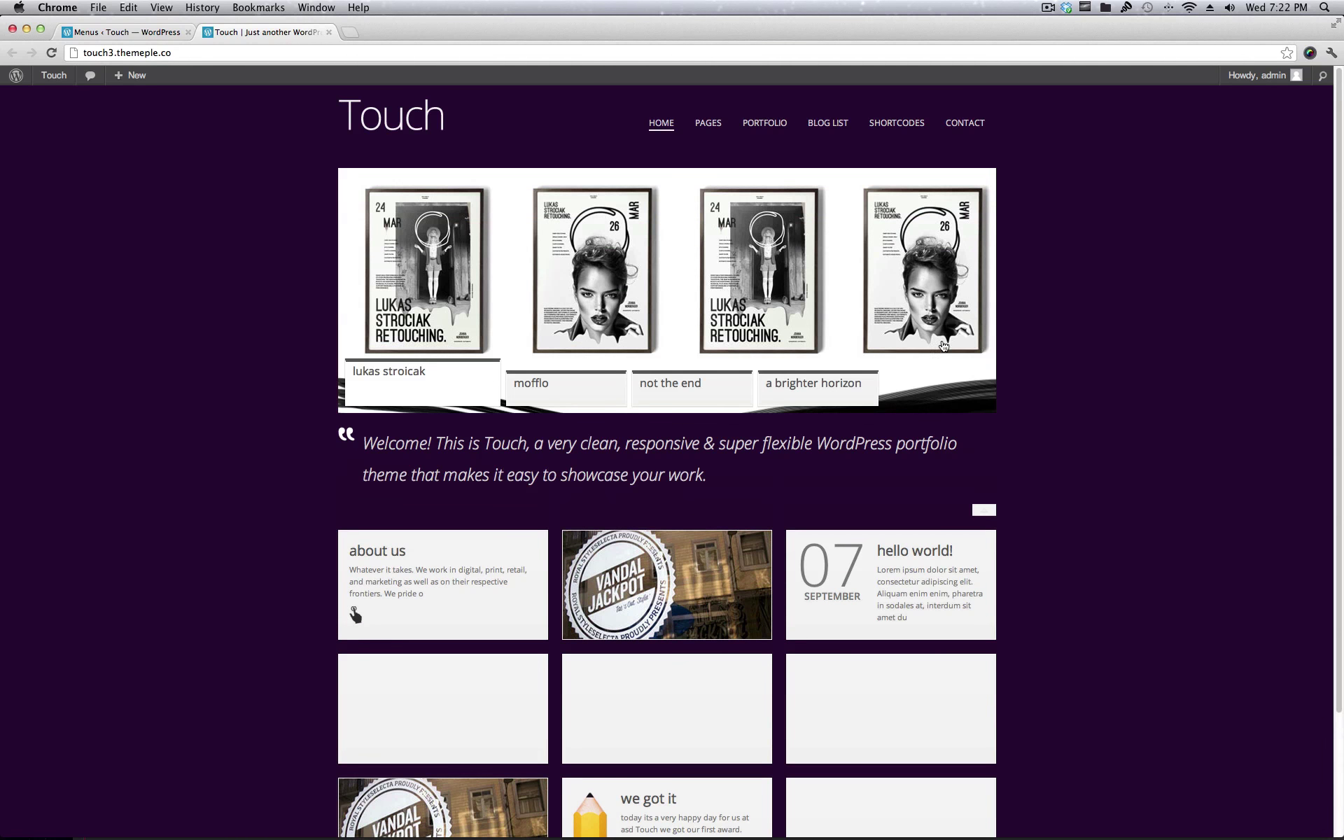